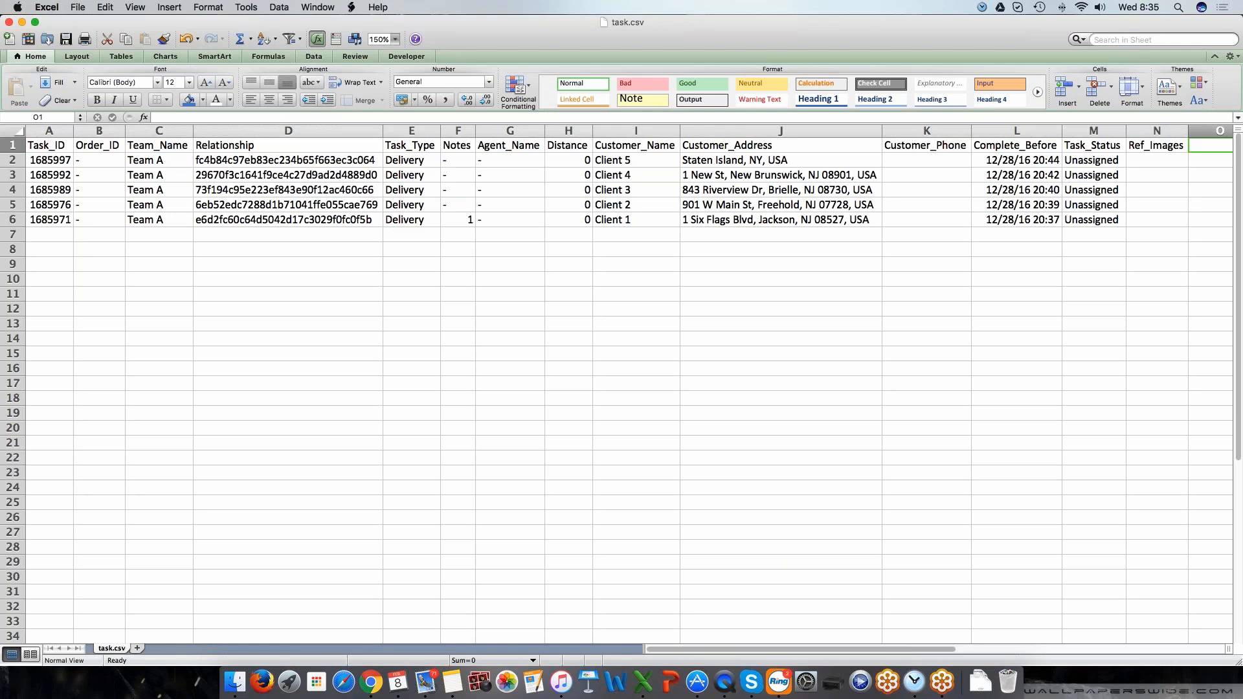
Rename the Customer_Name header to Alias and the Customer_Address header to Address
click(298, 325)
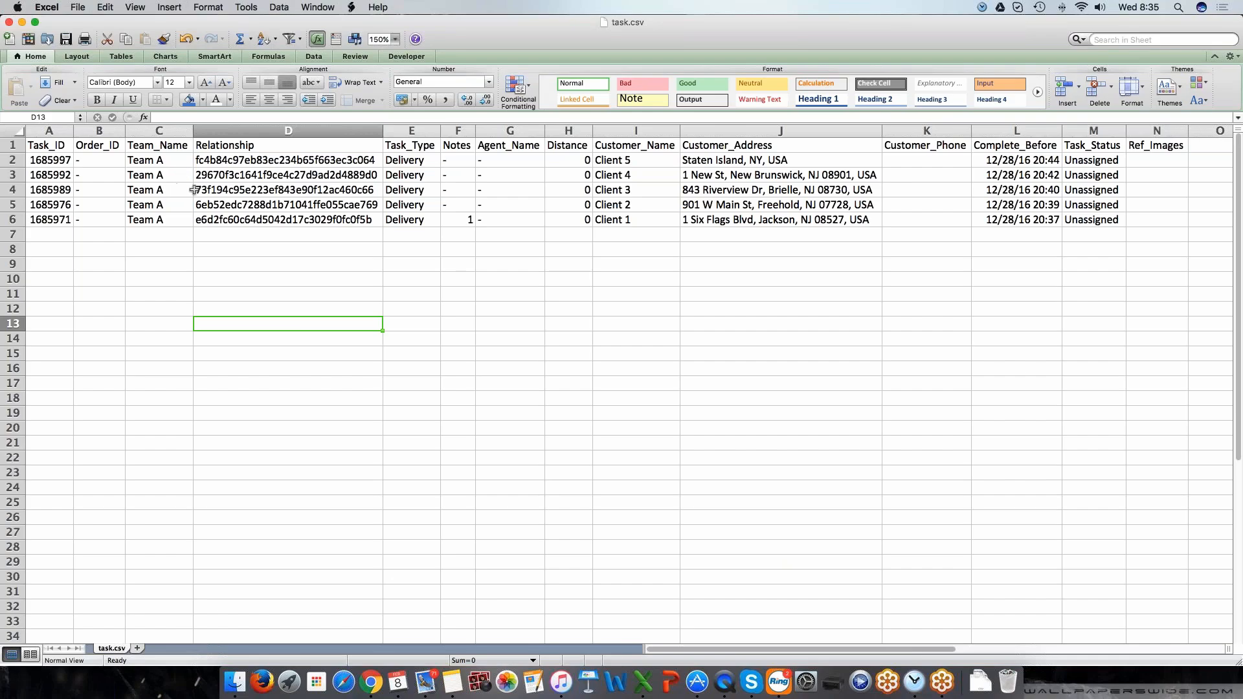
click(647, 148)
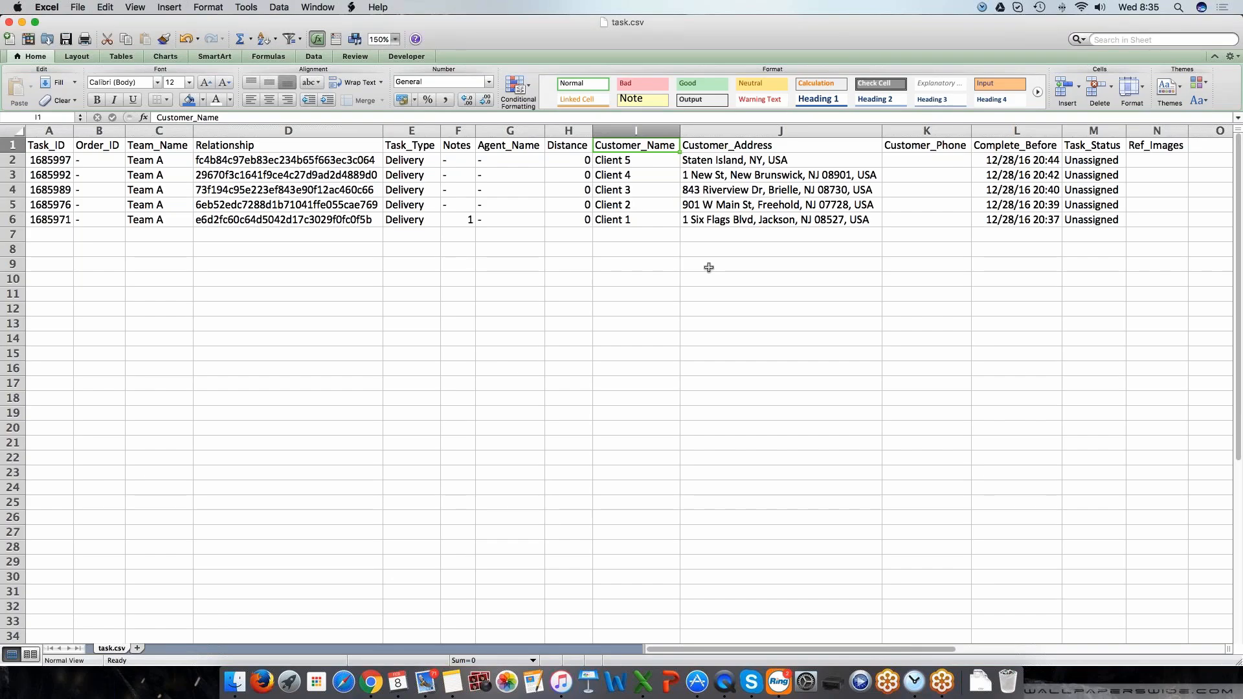
text(Al)
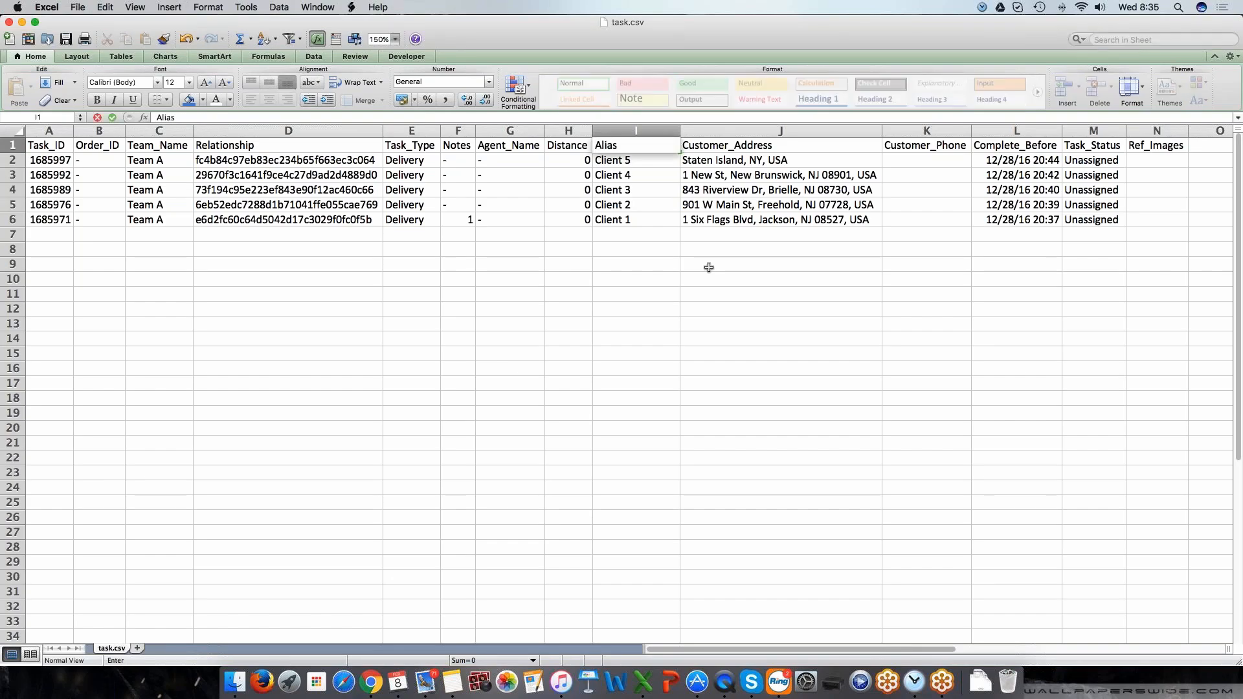
text(ias)
key(Tab)
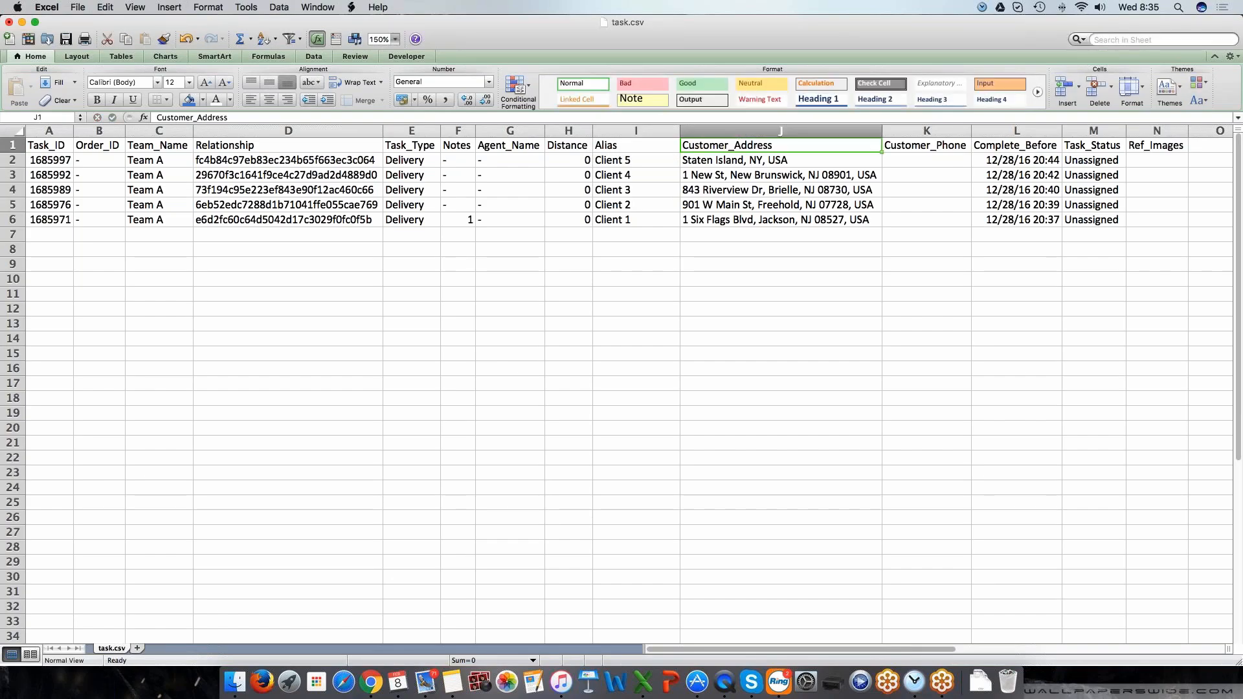
text(Address)
key(Tab)
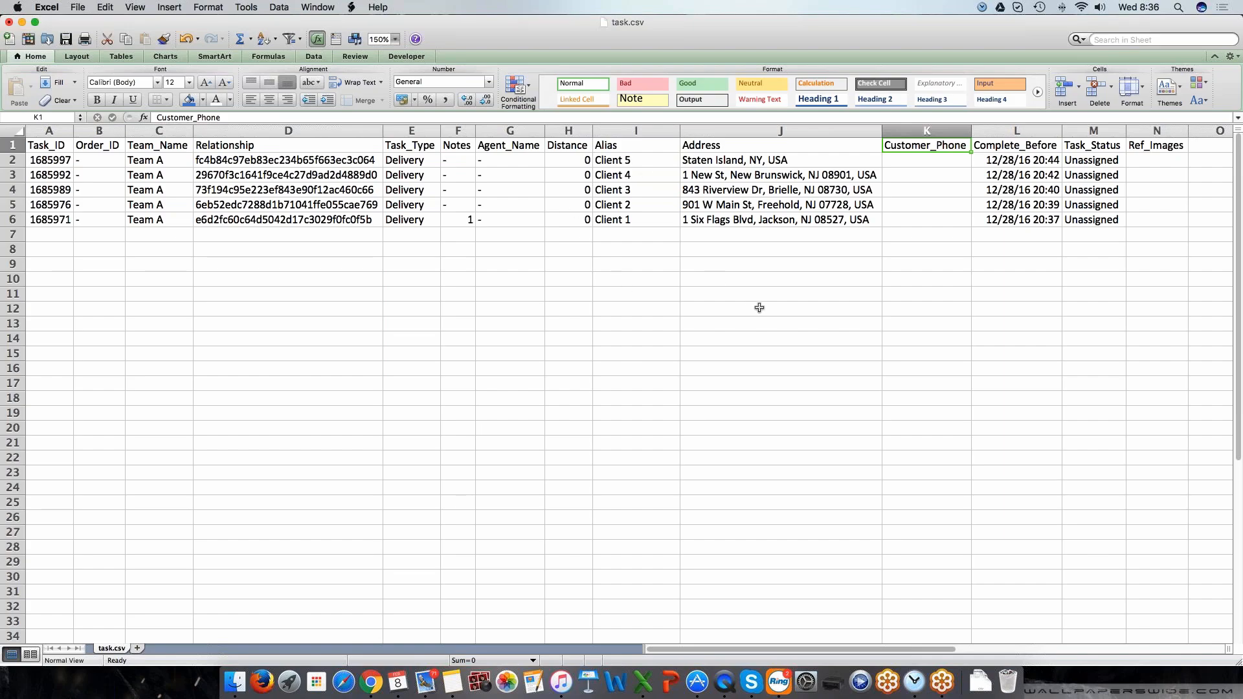
Add the column headers Time, Time_window_start and Time_window_end in cells O1 to Q1, after Ref_Images
scroll(758, 307, right, 6)
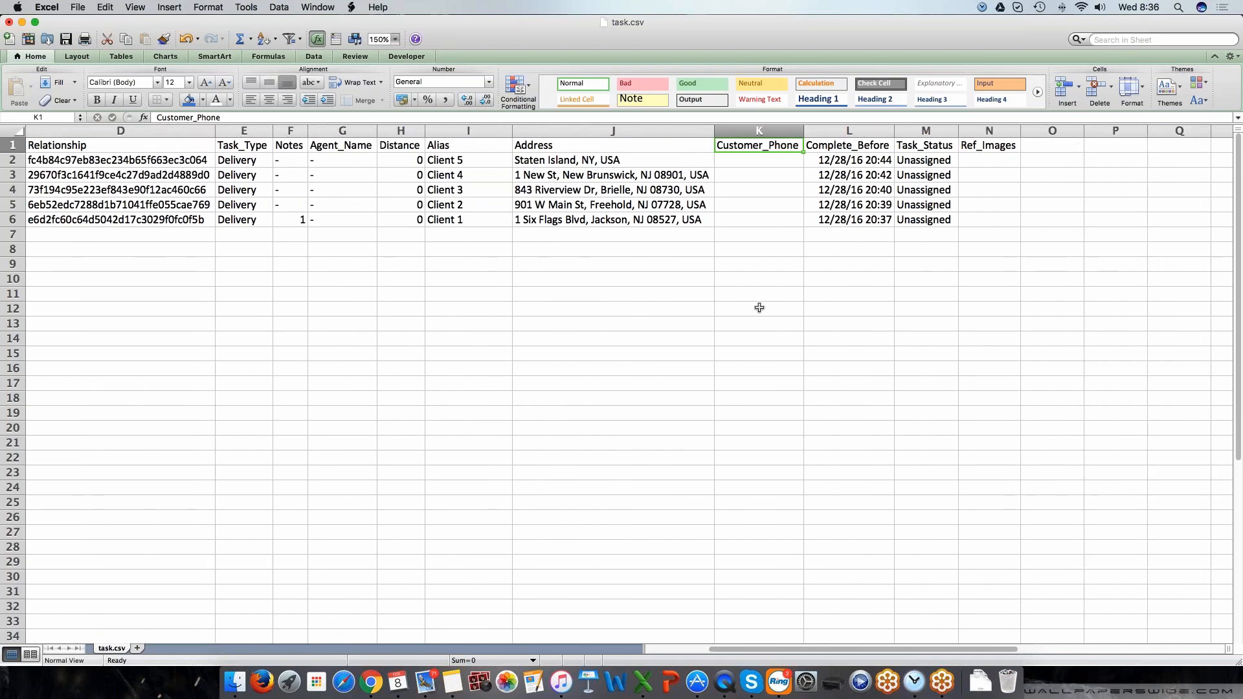
click(758, 147)
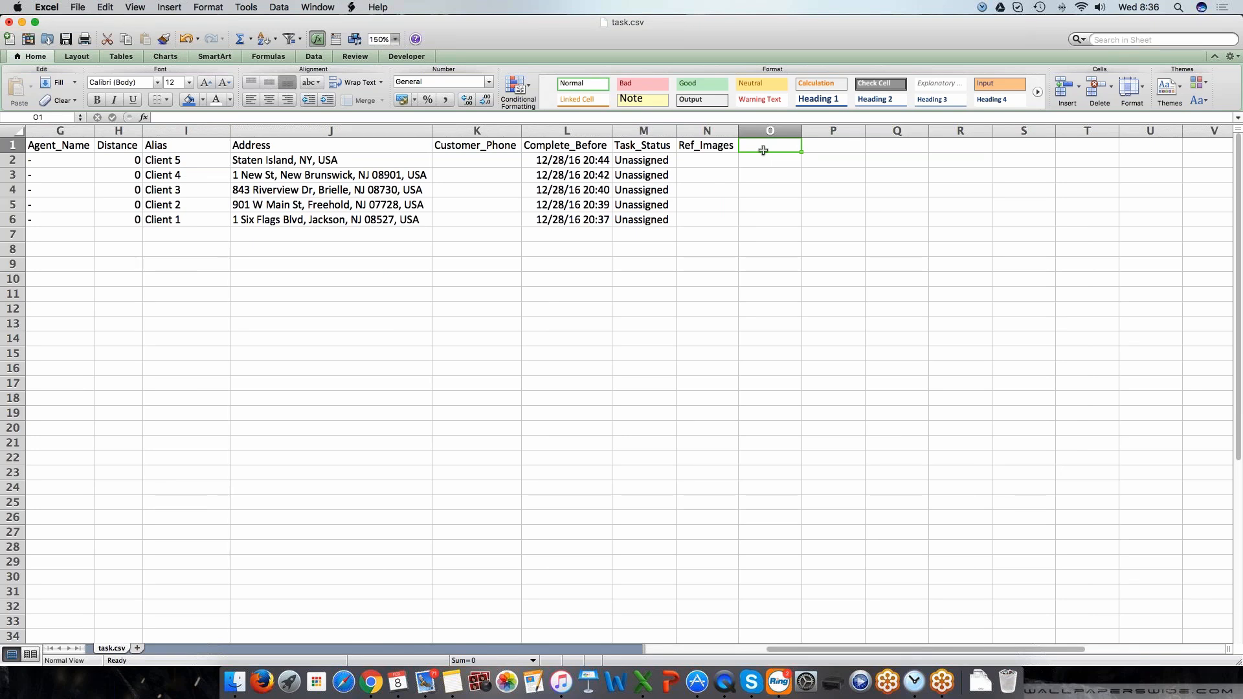
double_click(763, 150)
text(Time)
key(Tab)
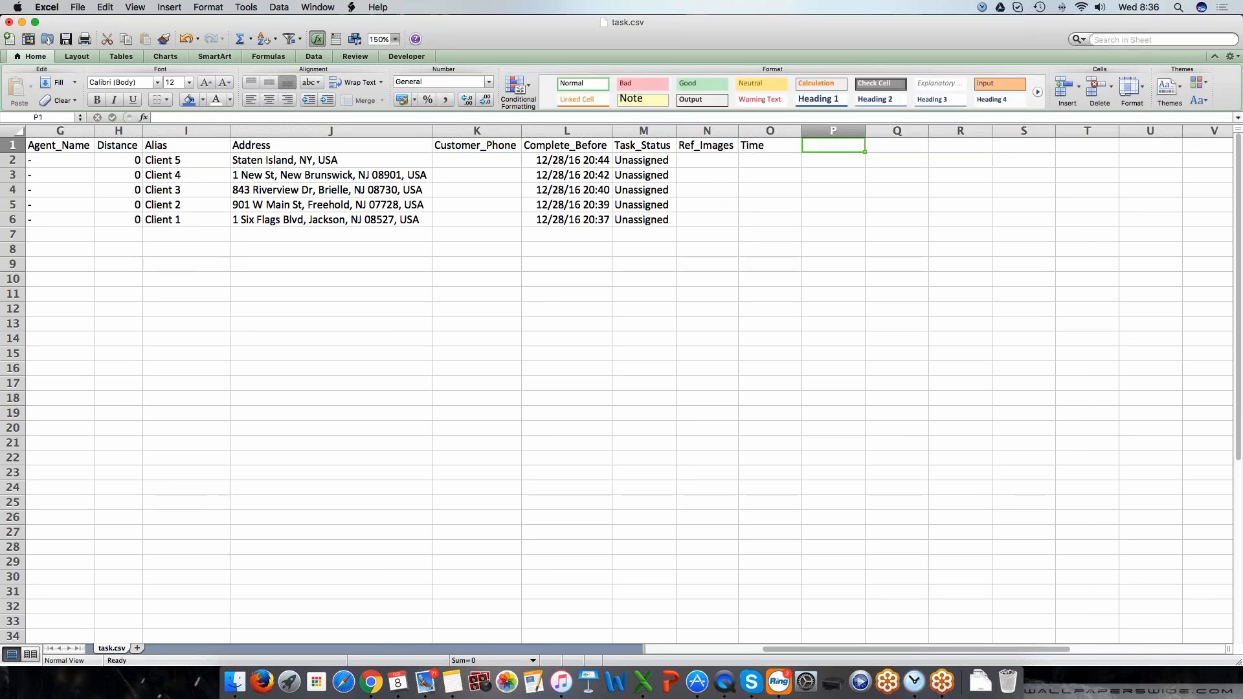
text(Ti)
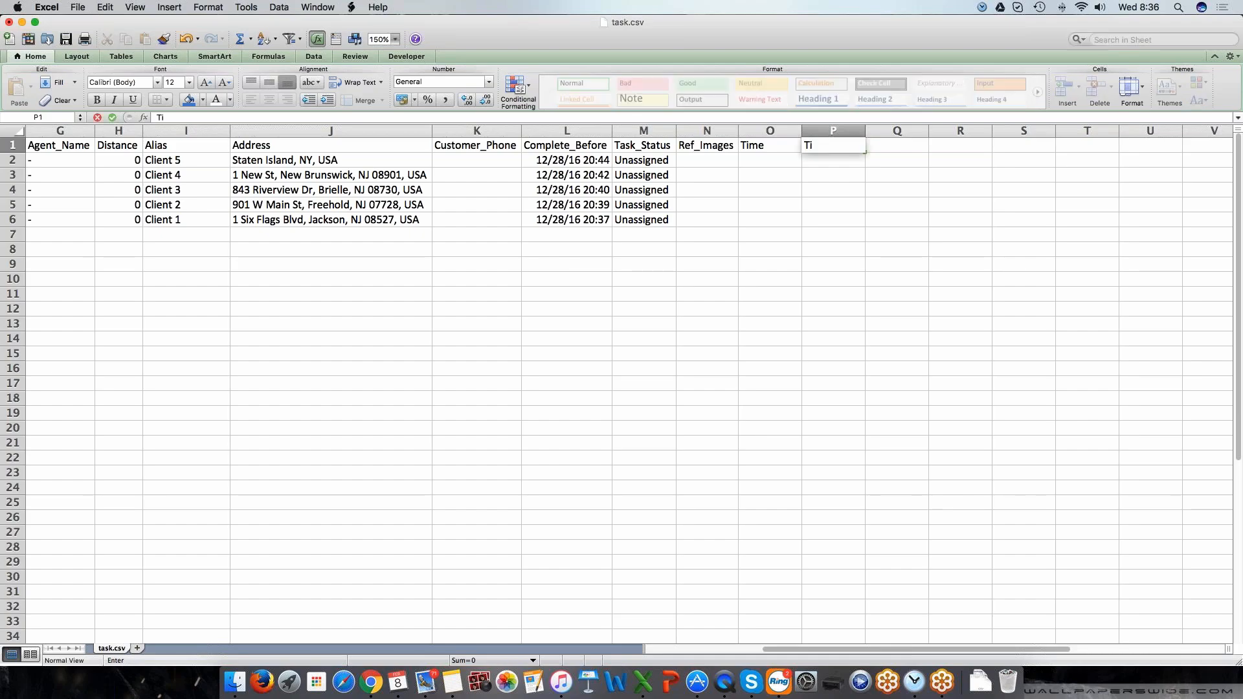
text(me_window_start)
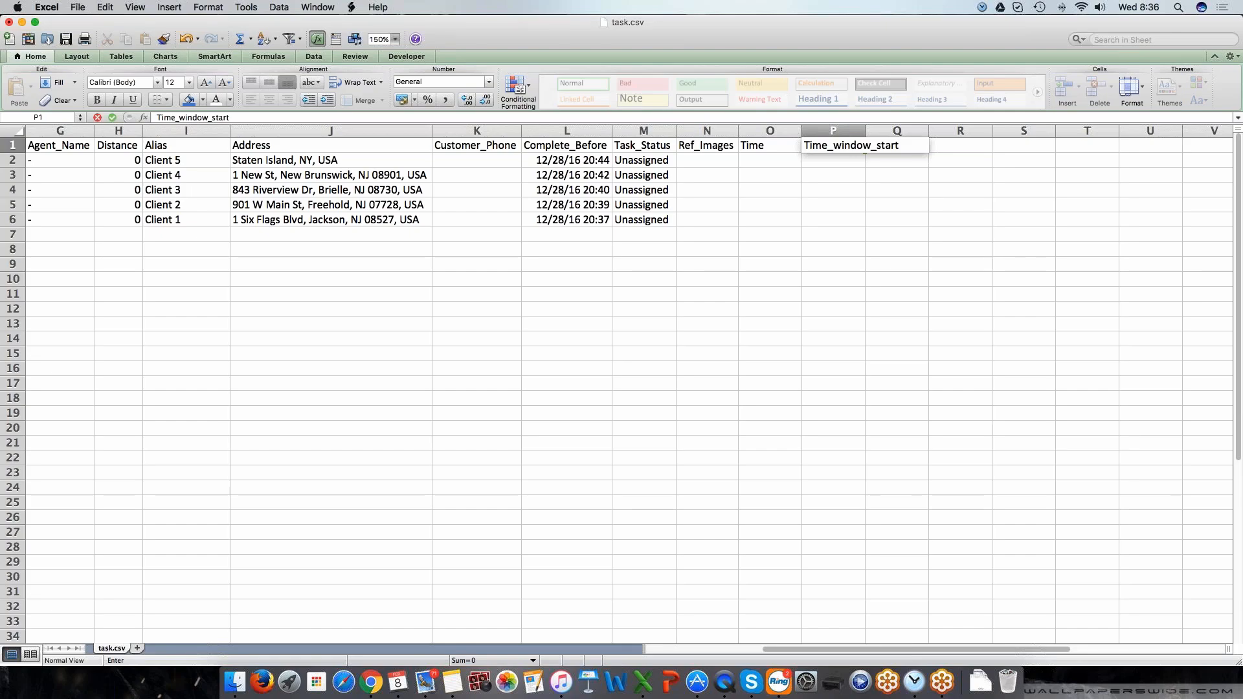
key(Tab)
text(Time)
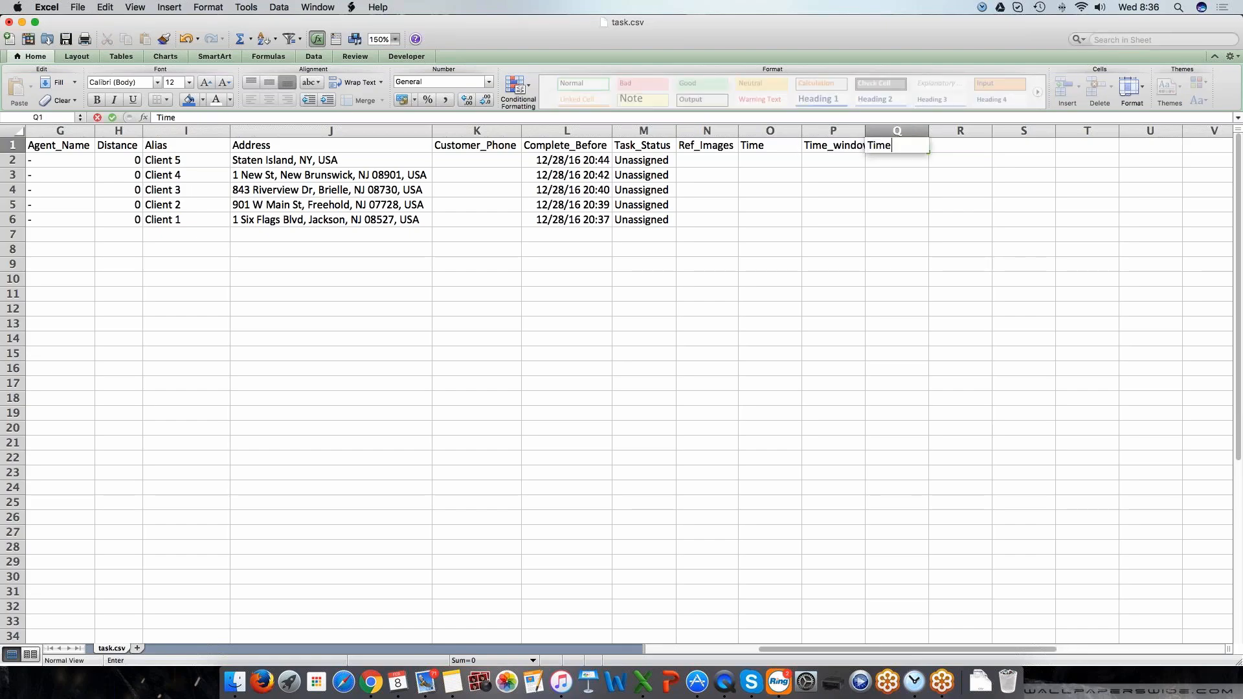
text(_window)
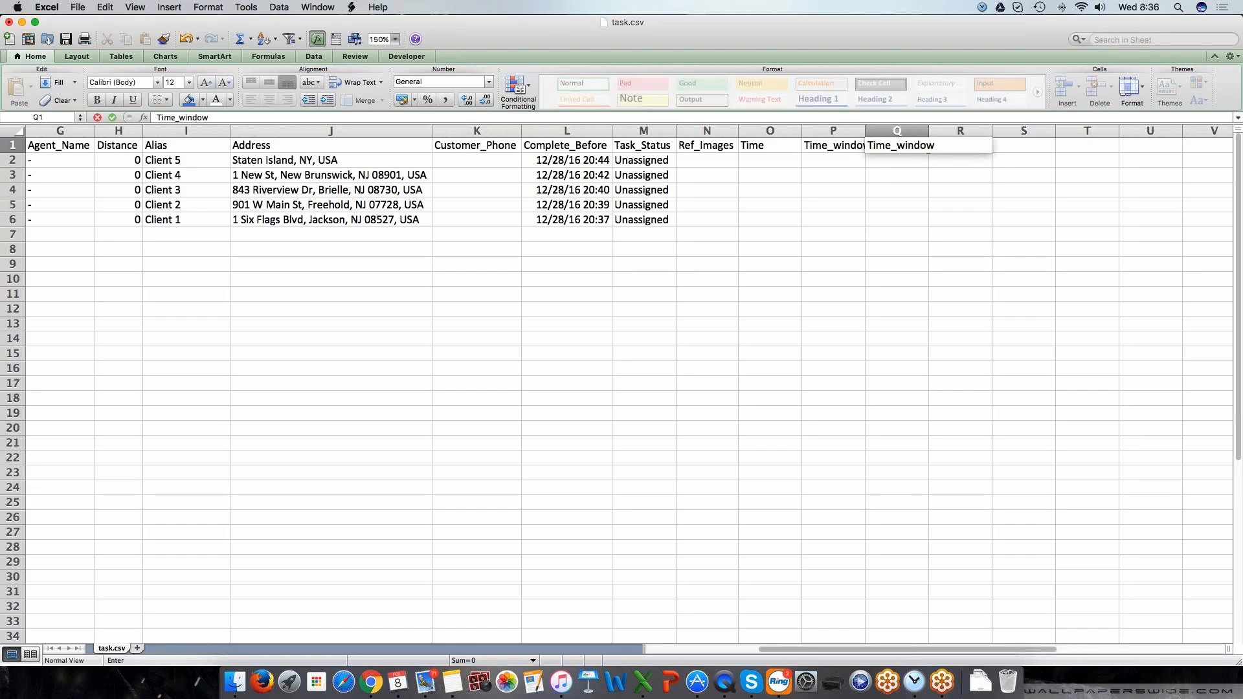
text(_end)
key(Return)
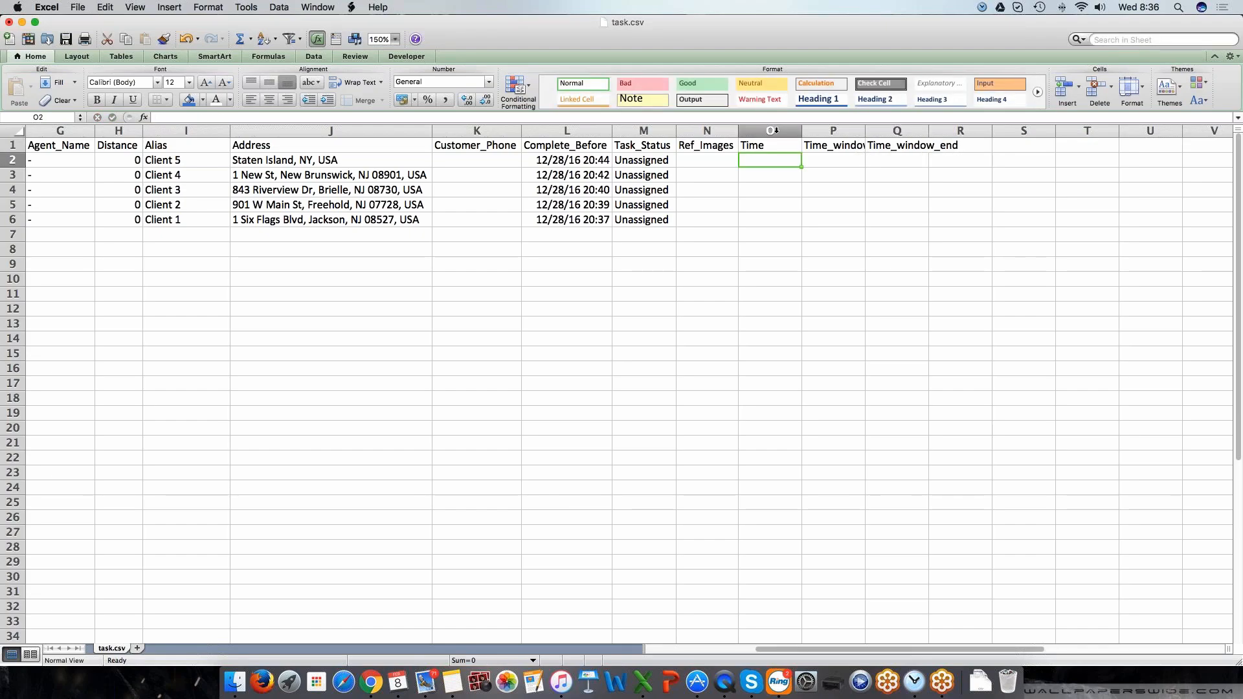
Autofit the widths of columns O to Q to their header text
drag(775, 131, 899, 131)
double_click(864, 130)
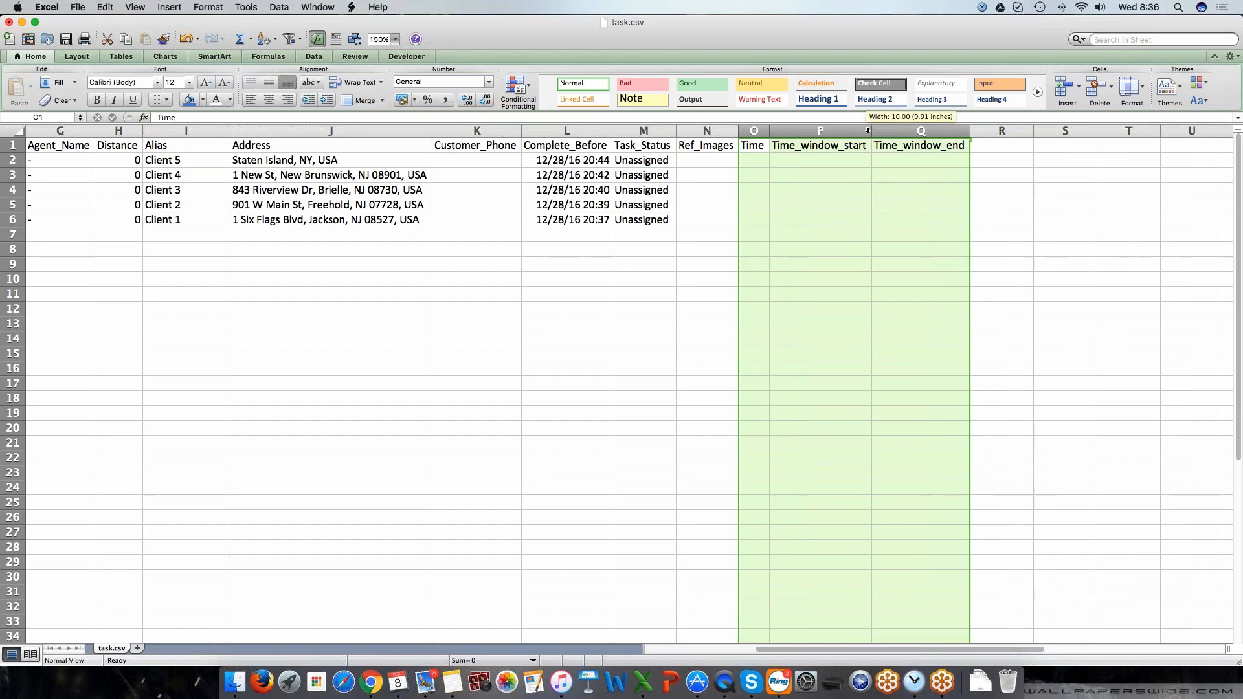
click(756, 165)
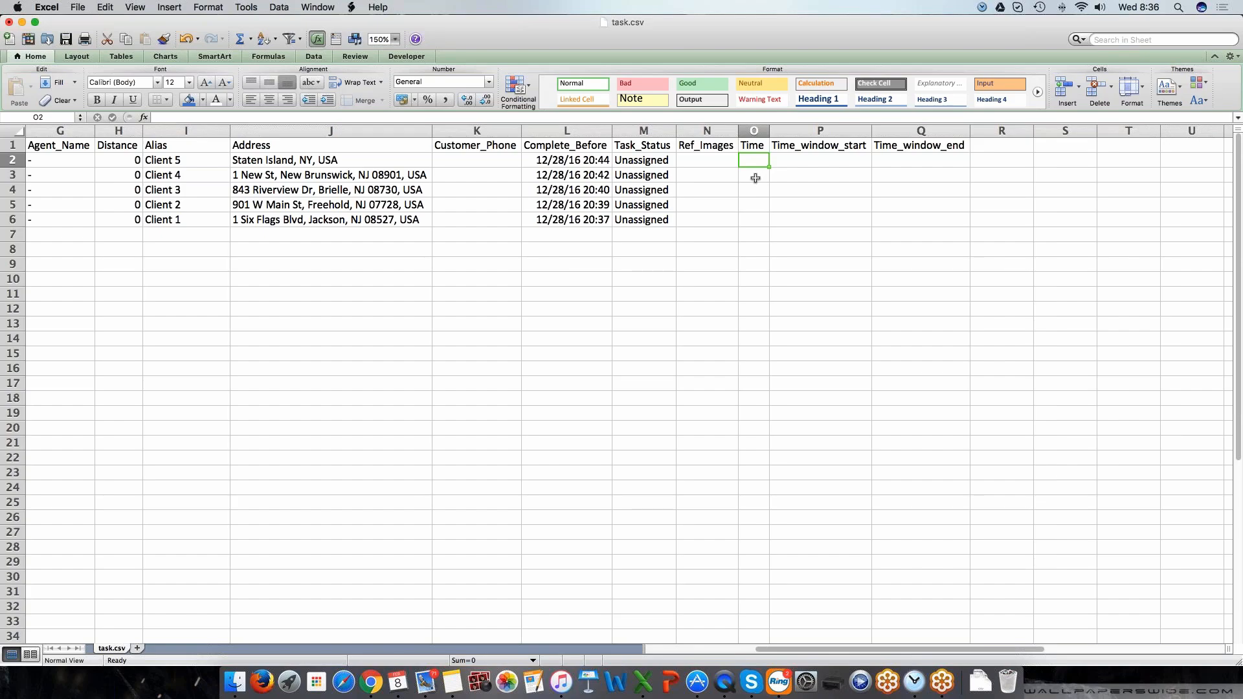
Fill the Time column with 5, 20, 15 and 10 in cells O3 to O6
click(755, 178)
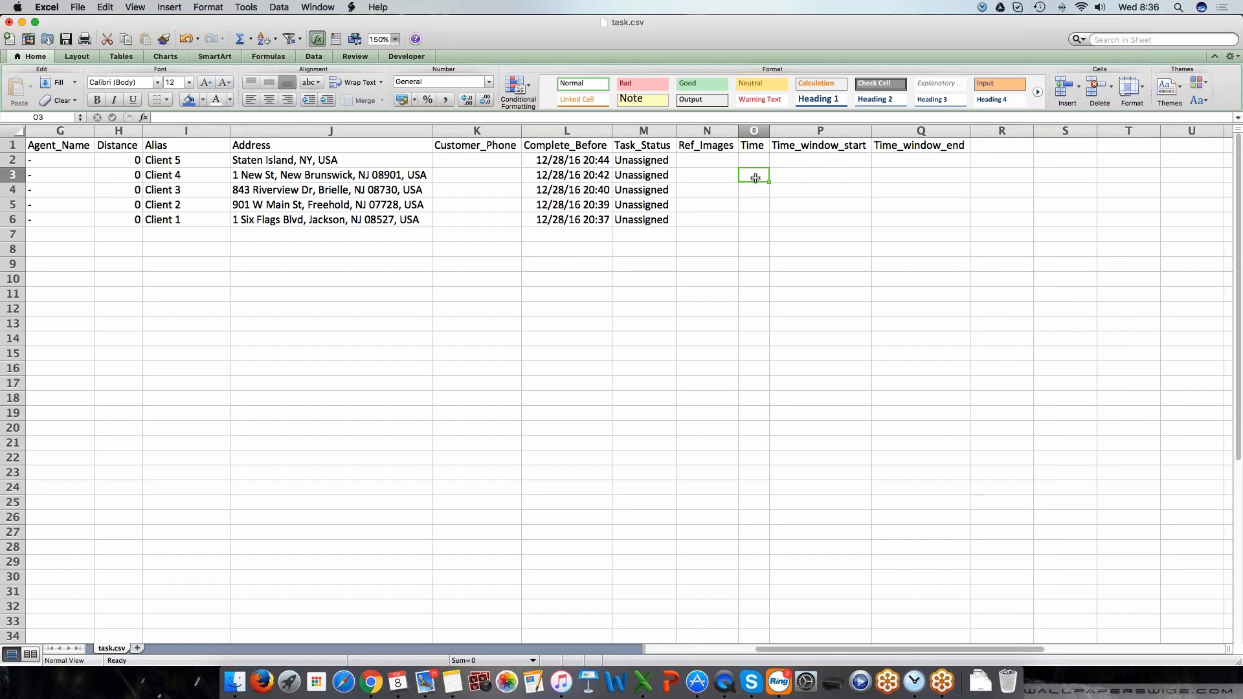
text(5)
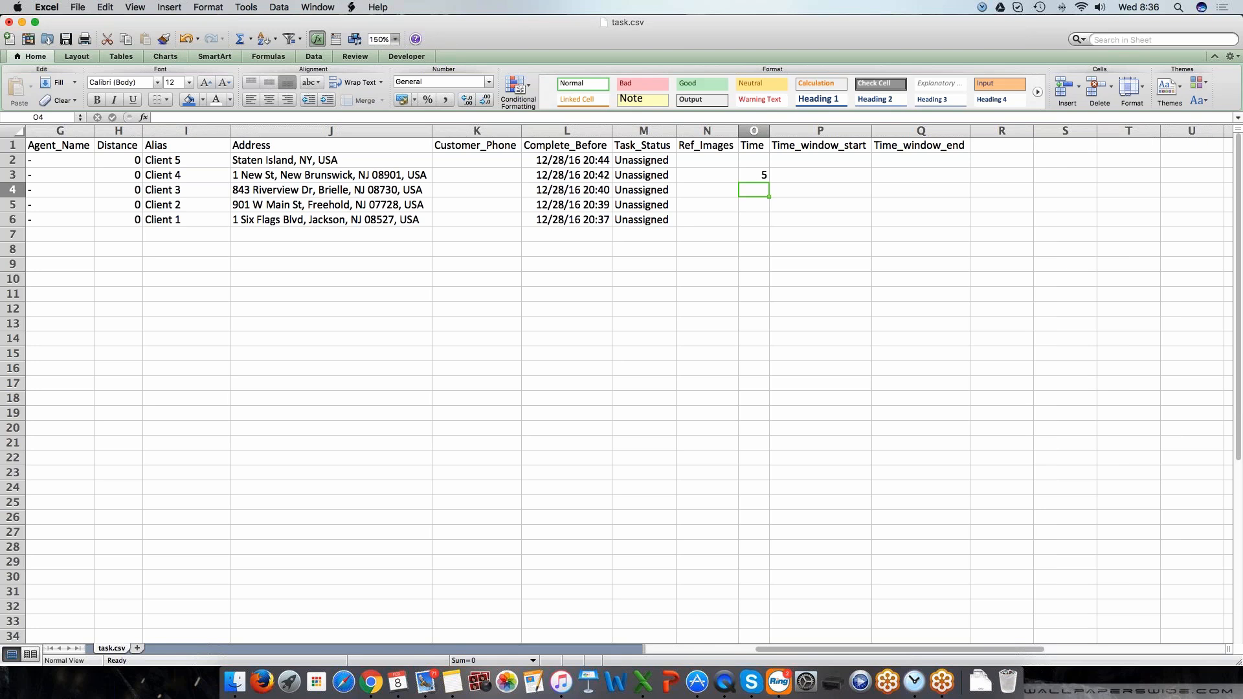
text(20)
key(Return)
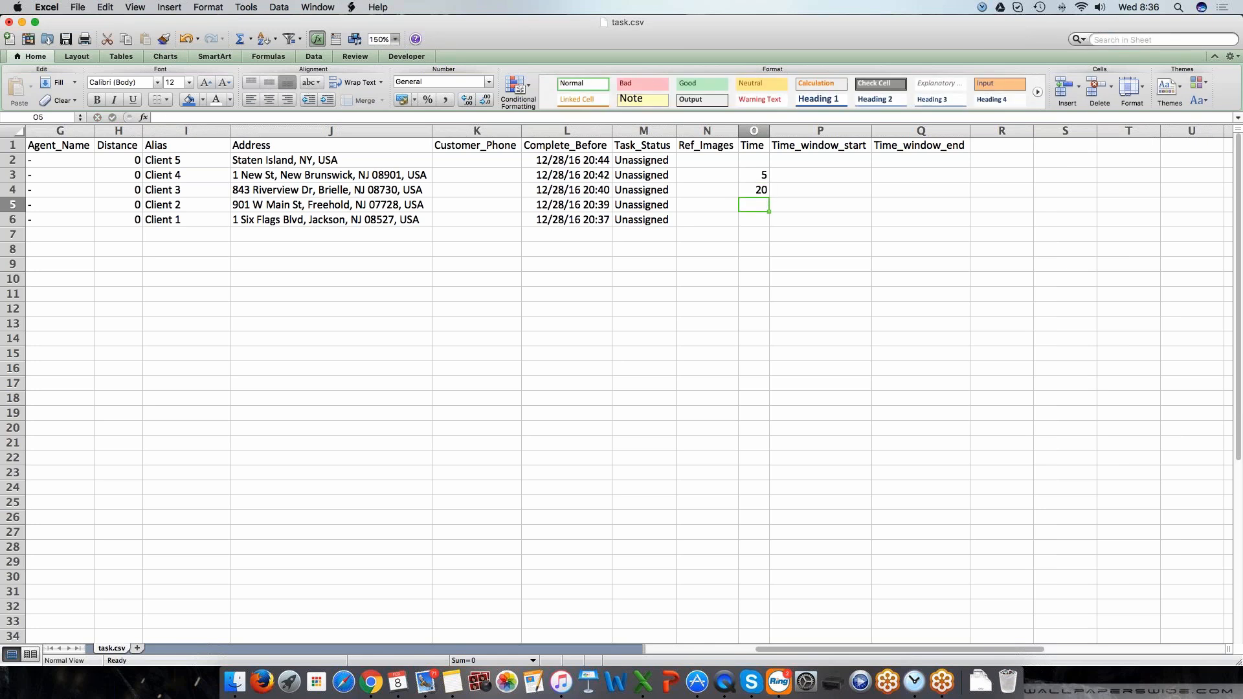
text(15)
key(Return)
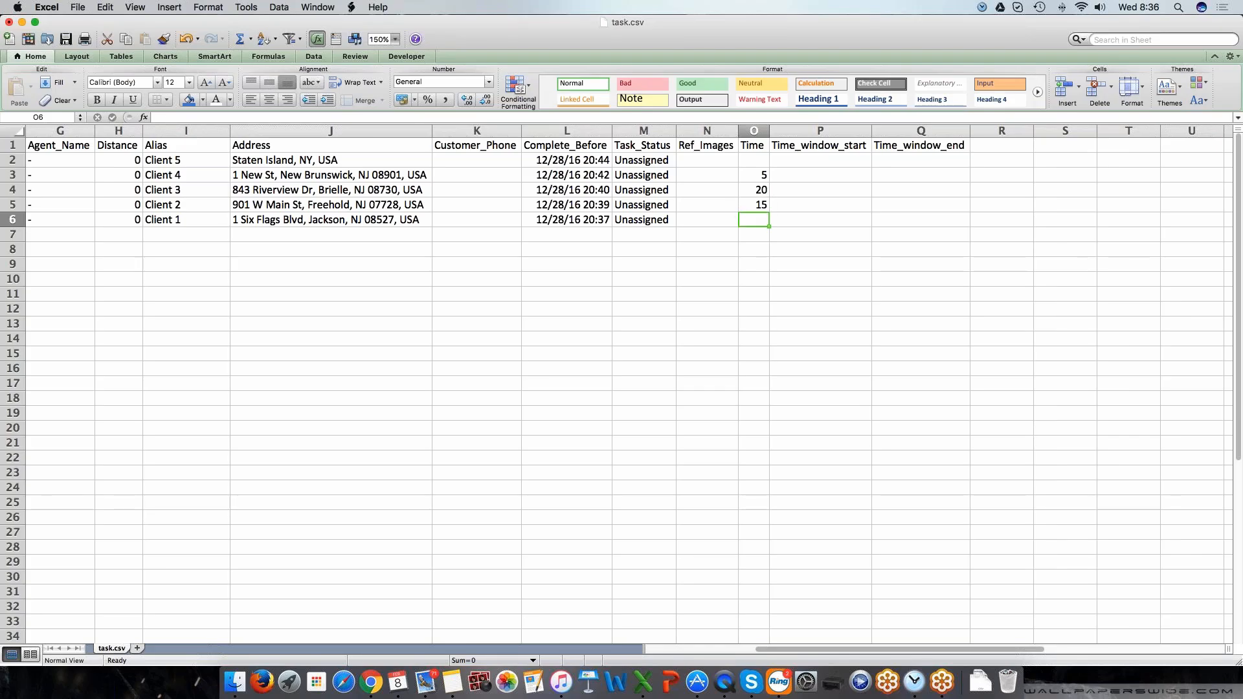
text(10)
key(Return)
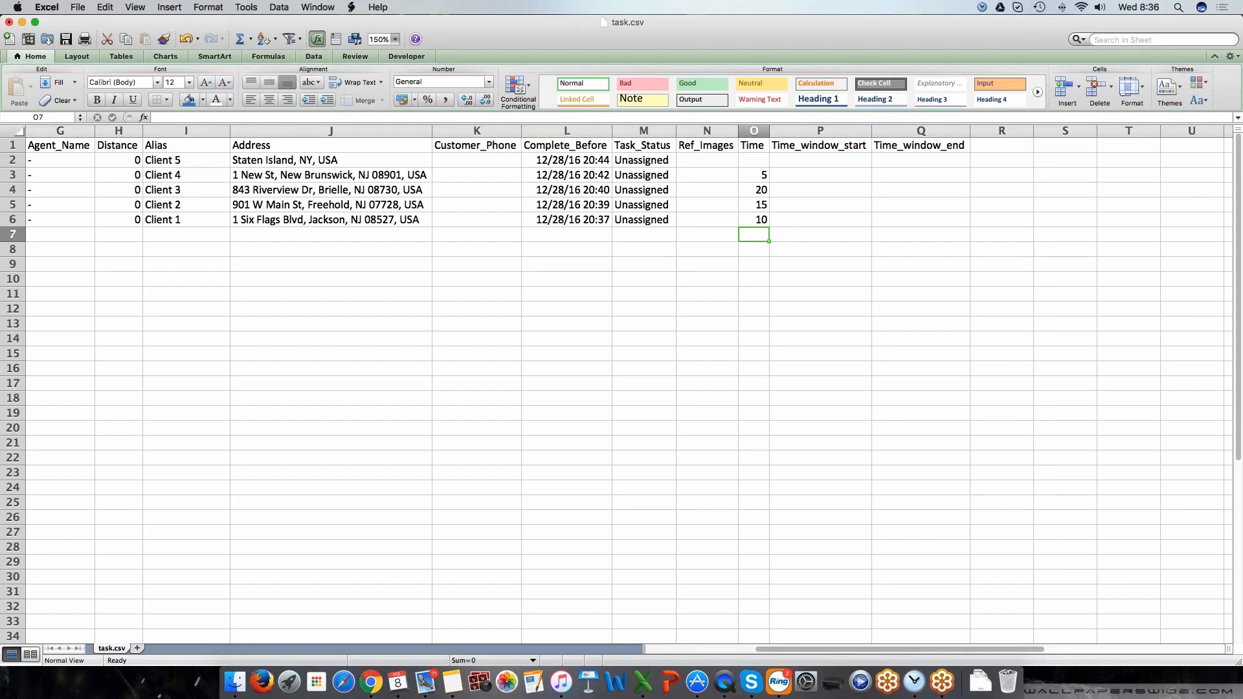
Enter a time window for Client 4 in row 3, starting at 8:00 and ending at 14:00
key(Up)
key(Up)
key(Up)
key(Up)
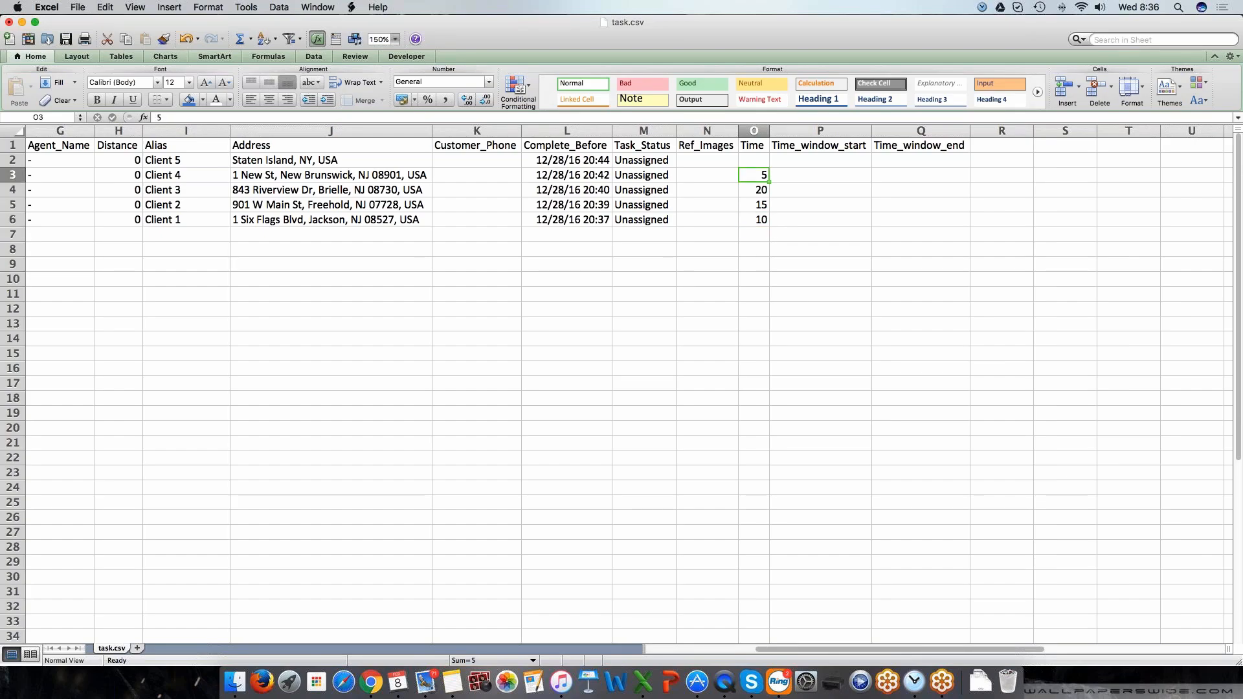
key(Right)
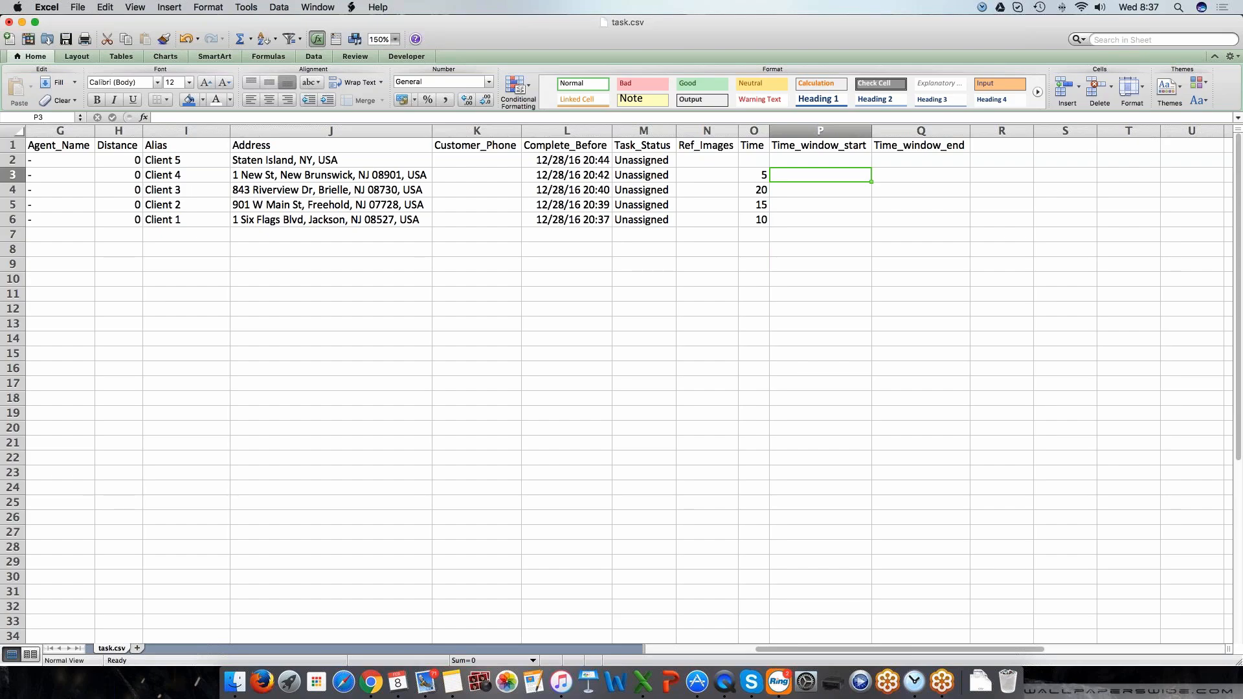
text(8:00)
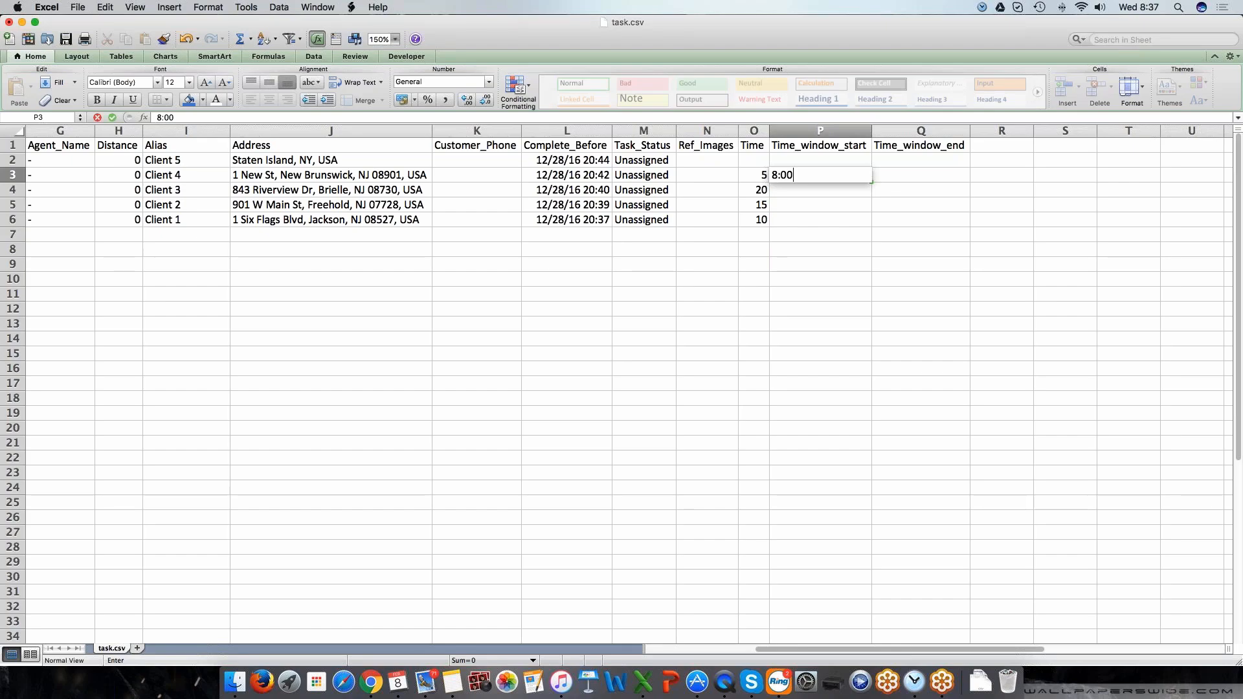
key(Tab)
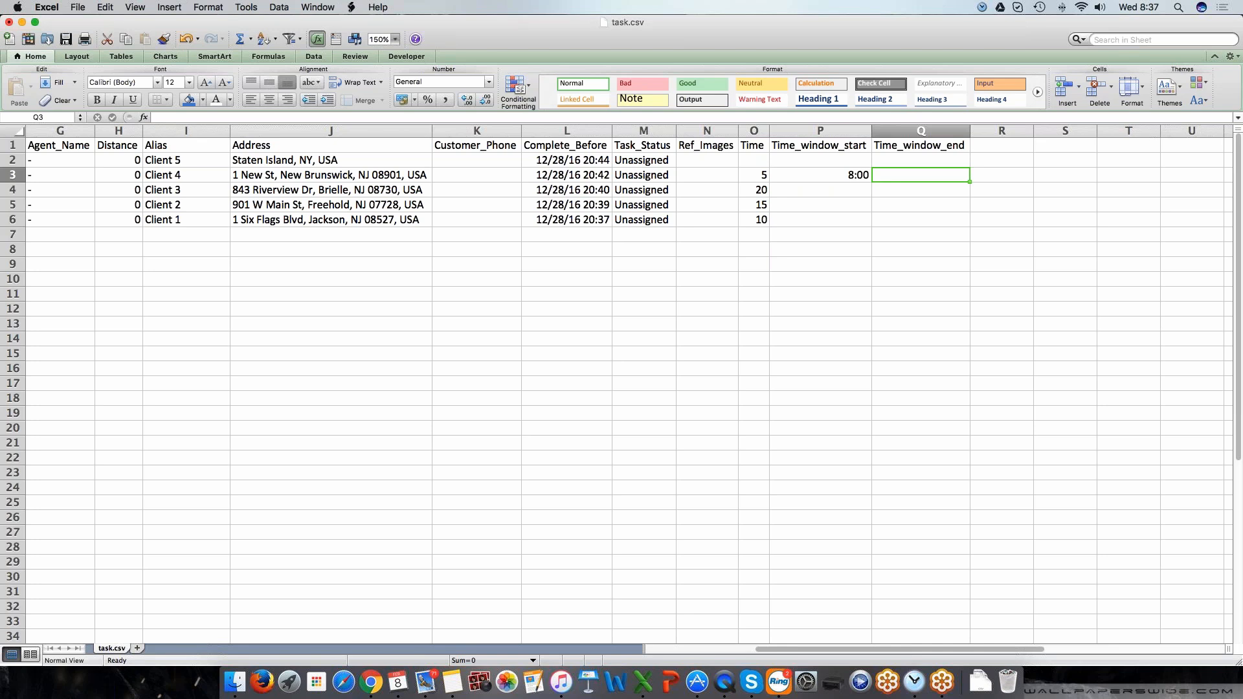
text(14:00)
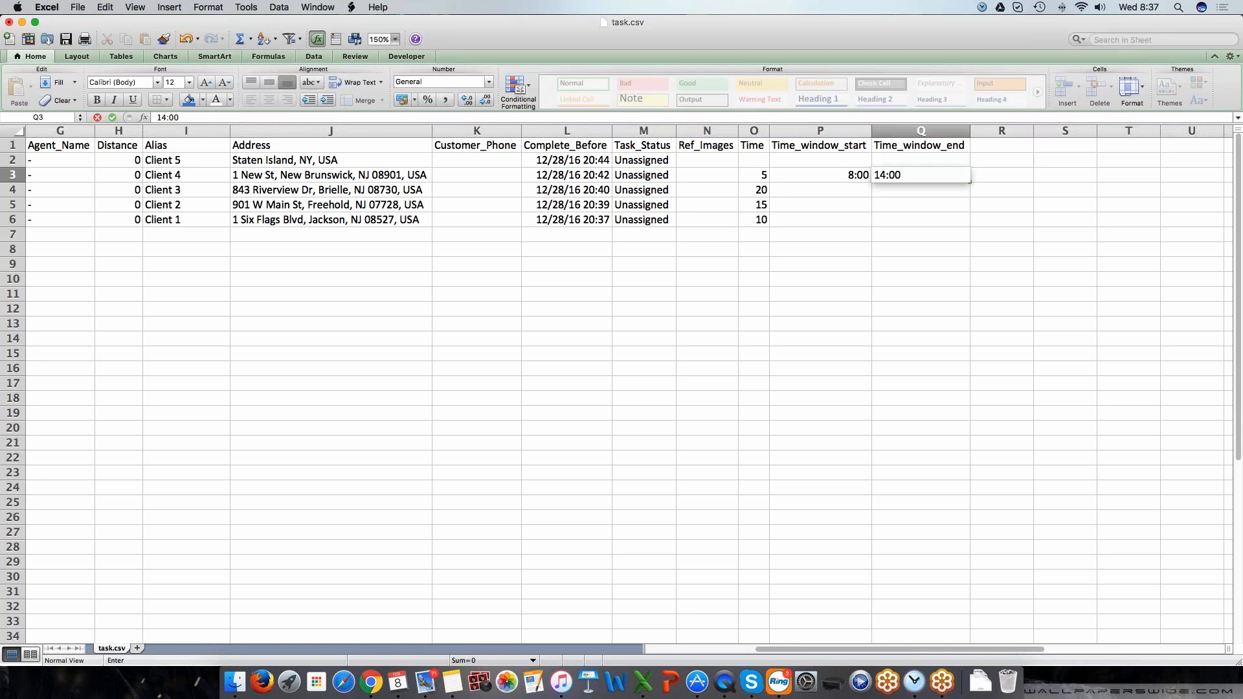
key(Return)
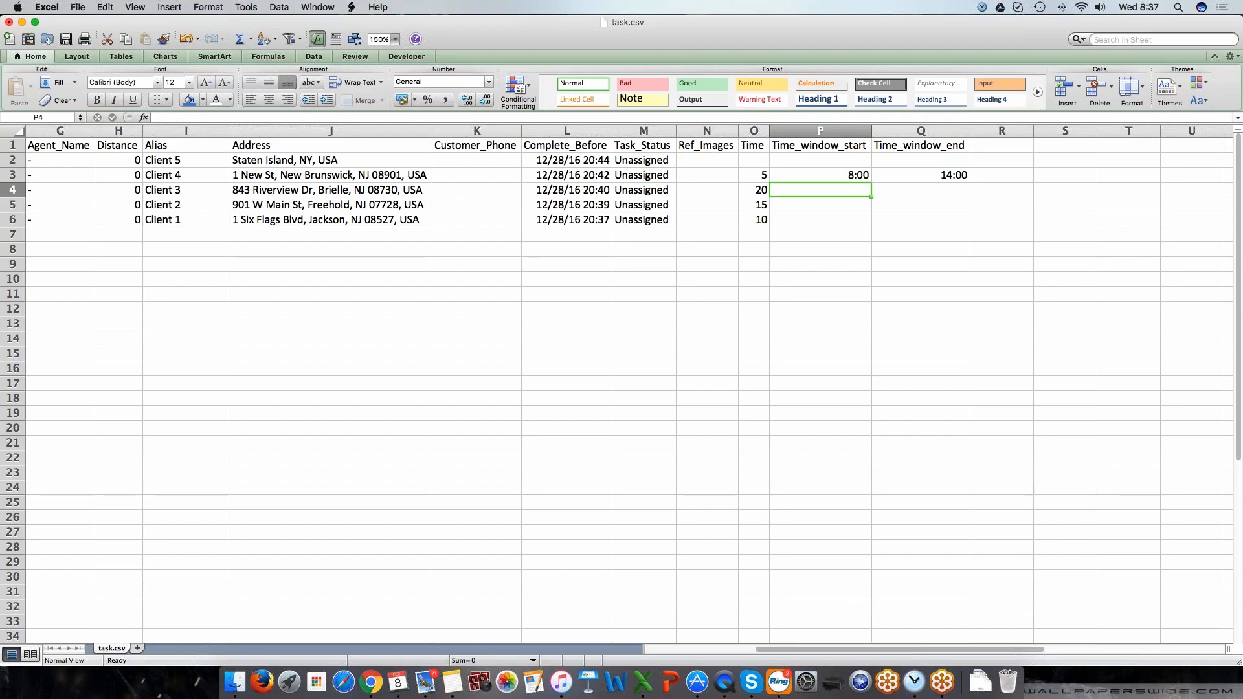
Save task.csv, continuing with the CSV file format
scroll(408, 310, left, 6)
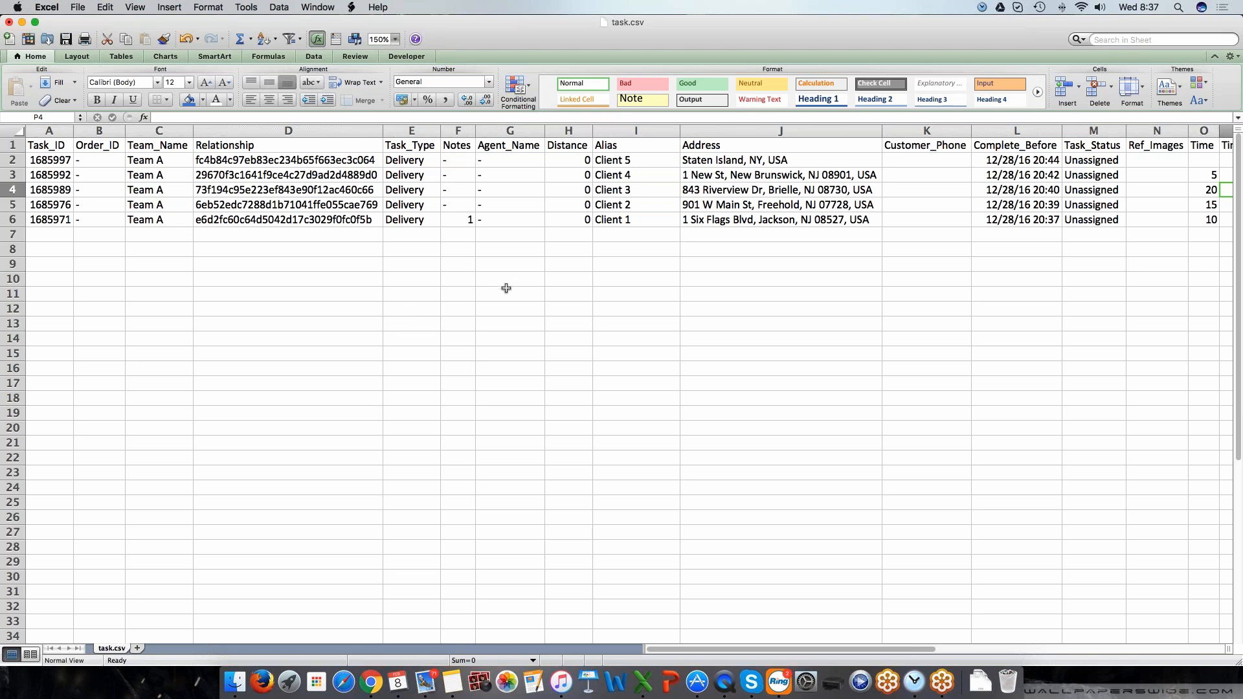
click(63, 43)
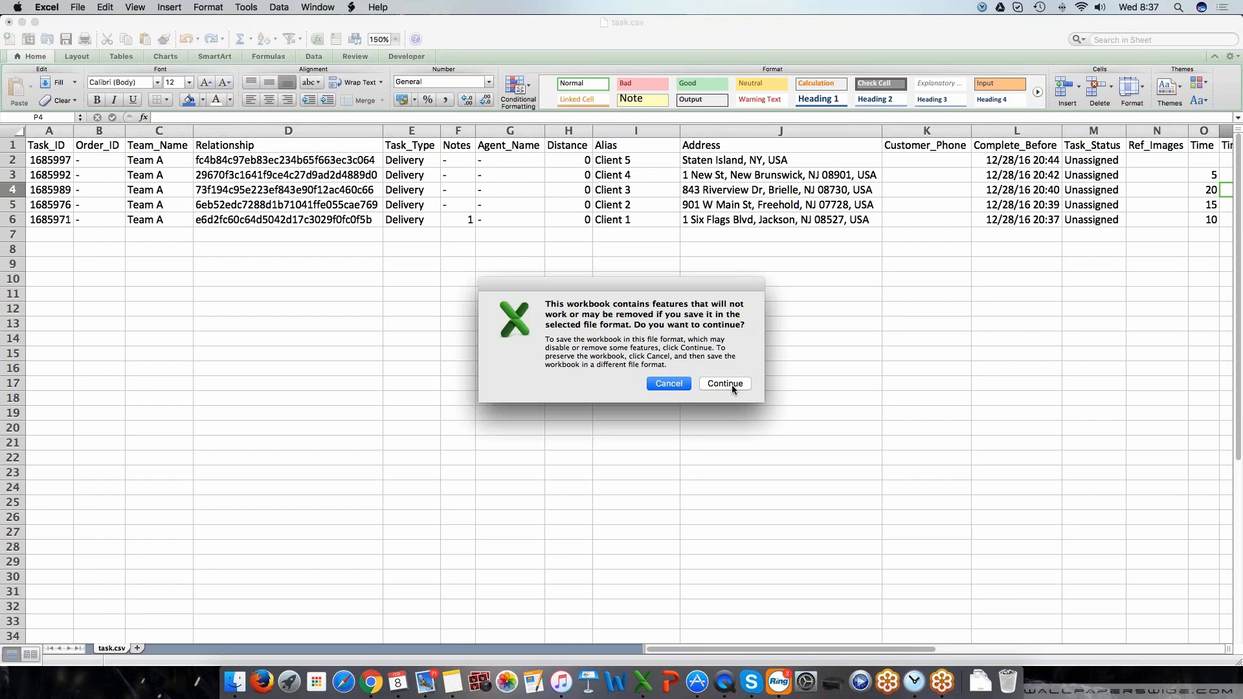
click(725, 384)
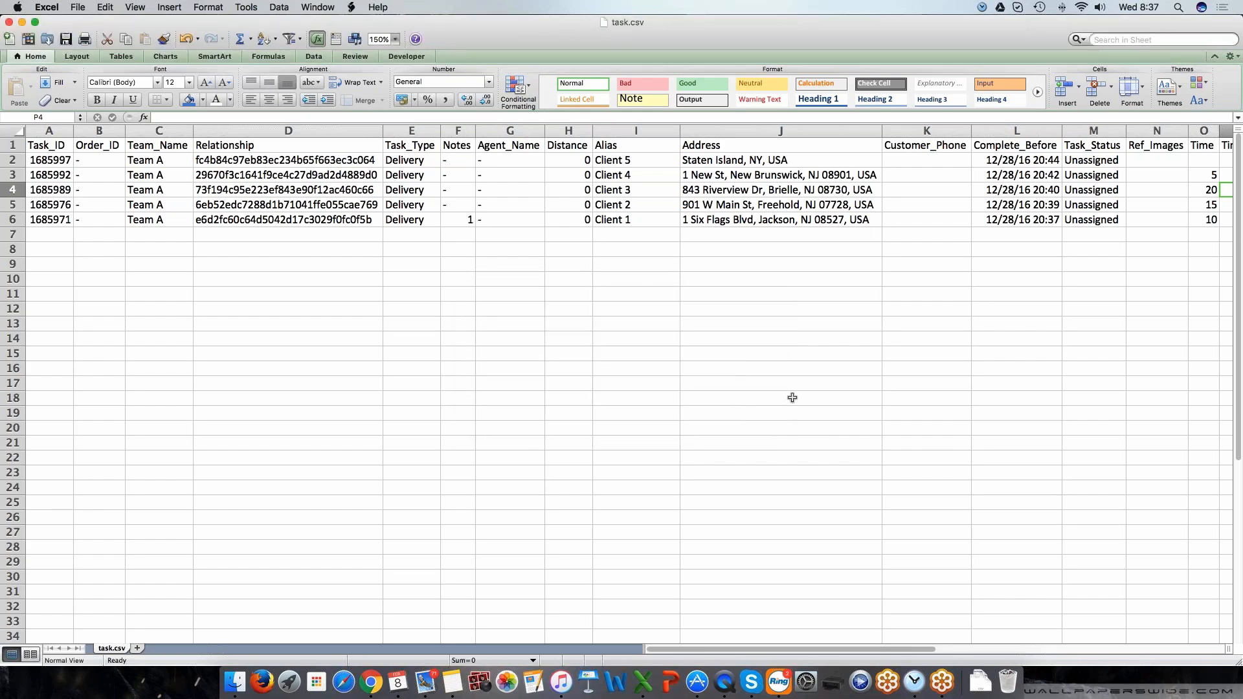
Switch to the Route4Me website in the browser and open the account home with its route list
key(ctrl+Right)
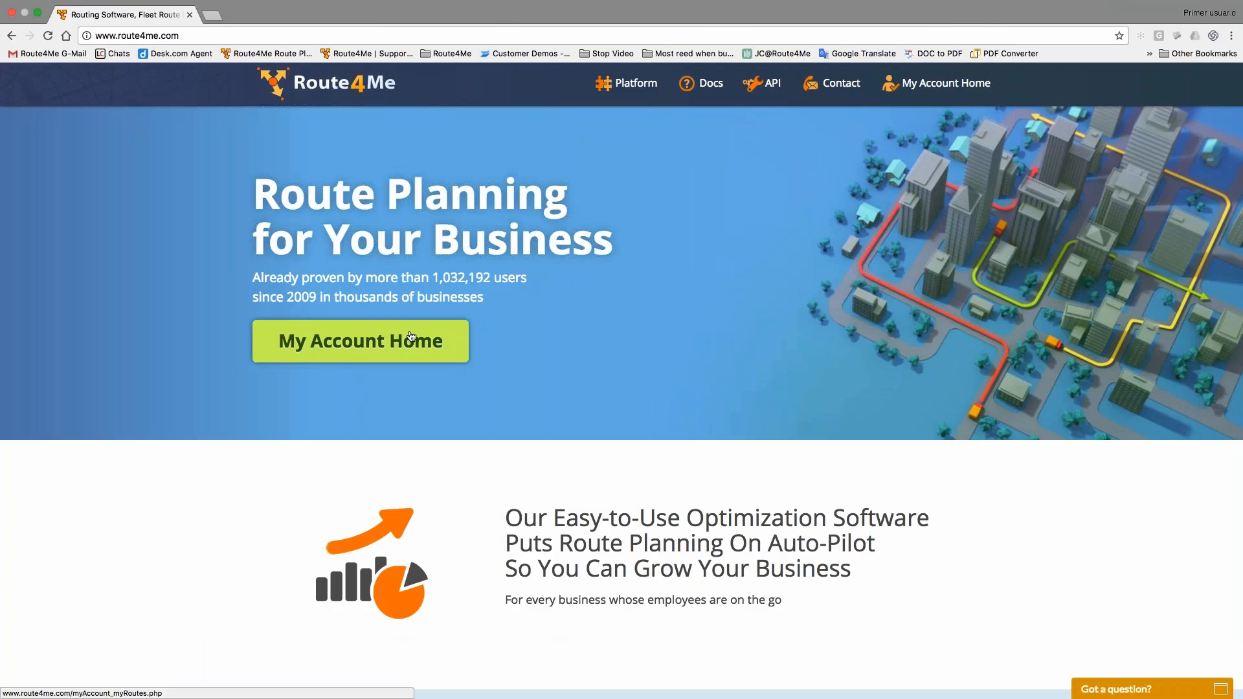
click(410, 338)
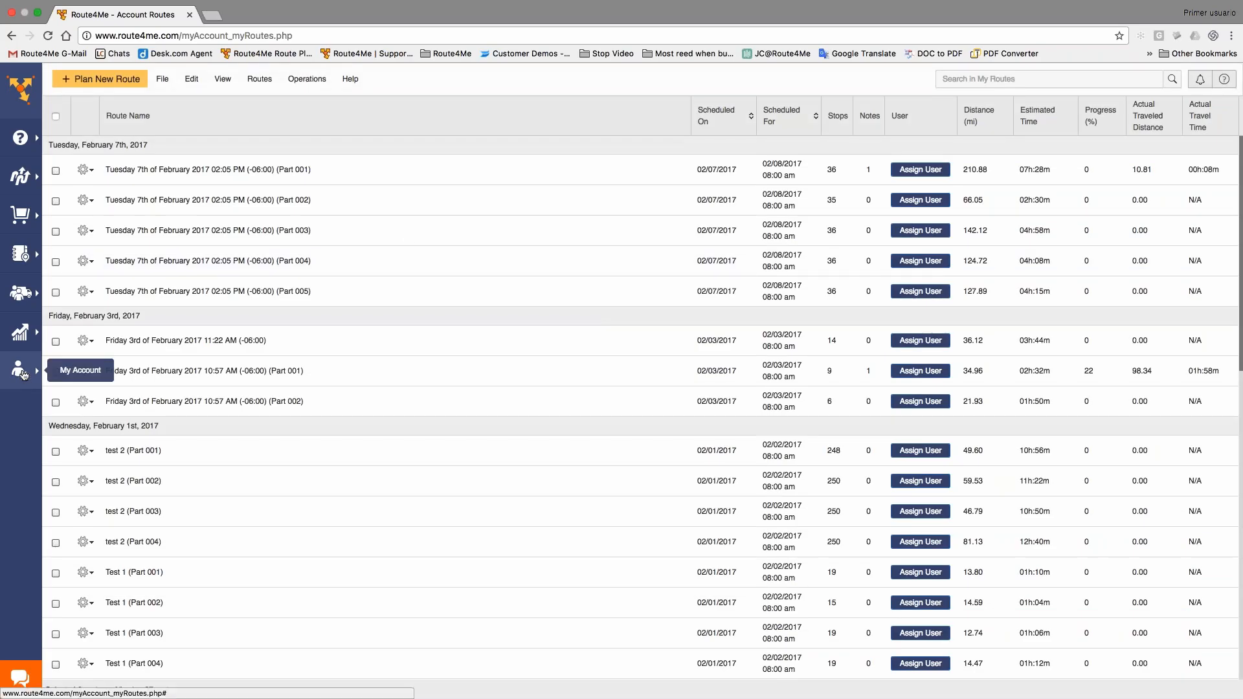
click(460, 404)
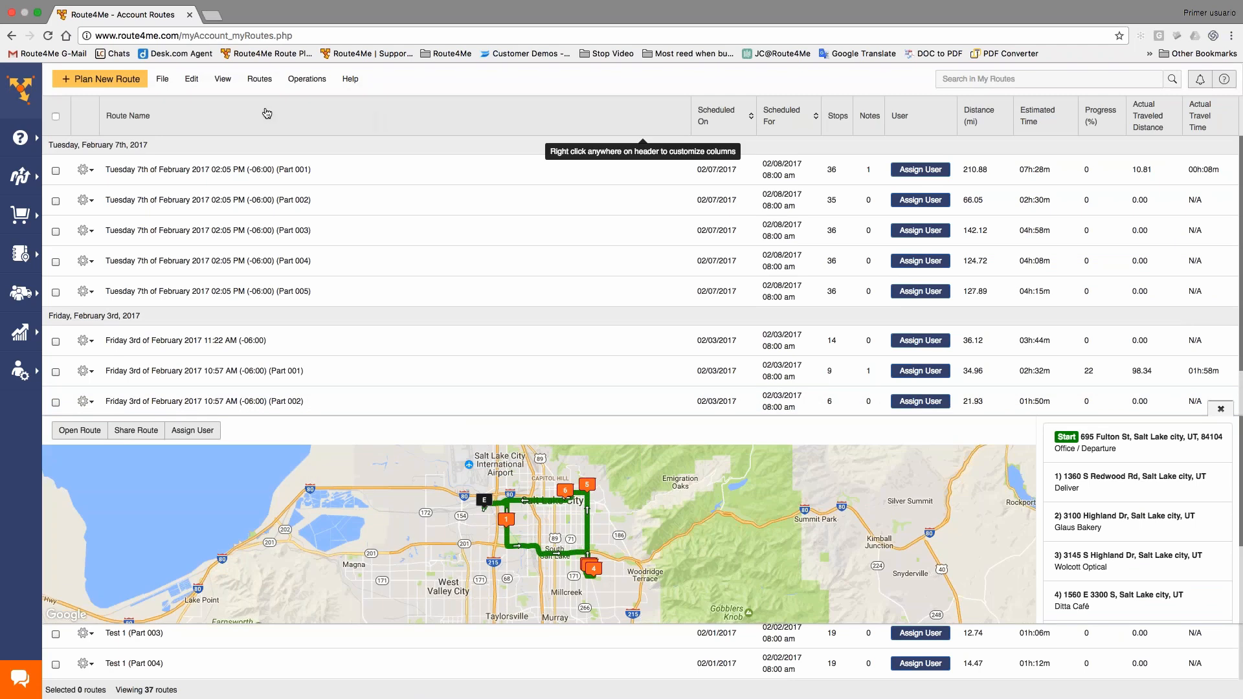
Upload task.csv from the Downloads folder to the address book list
click(23, 257)
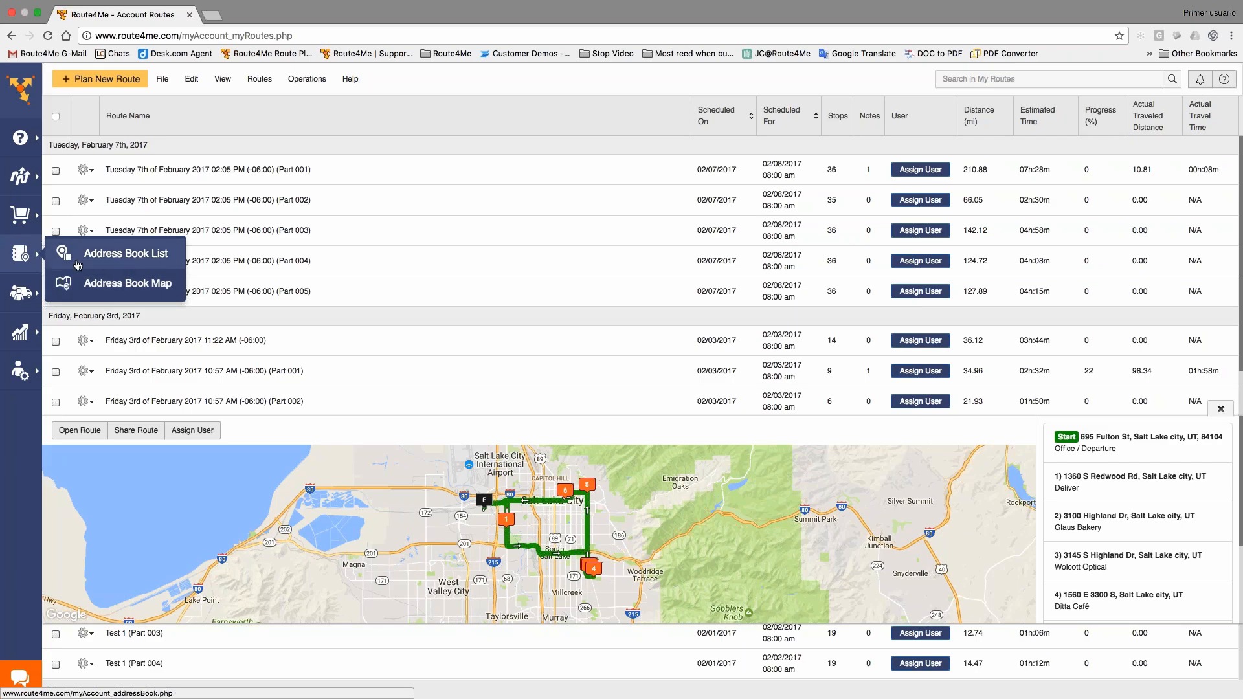
click(147, 259)
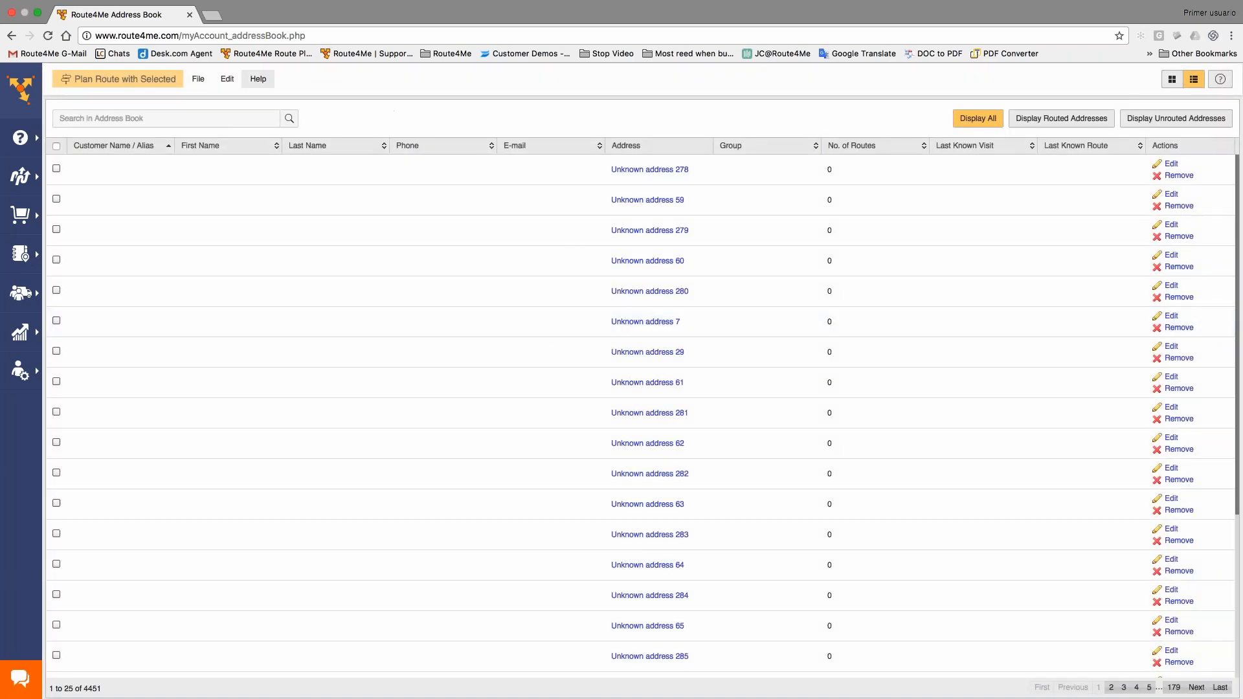
click(198, 80)
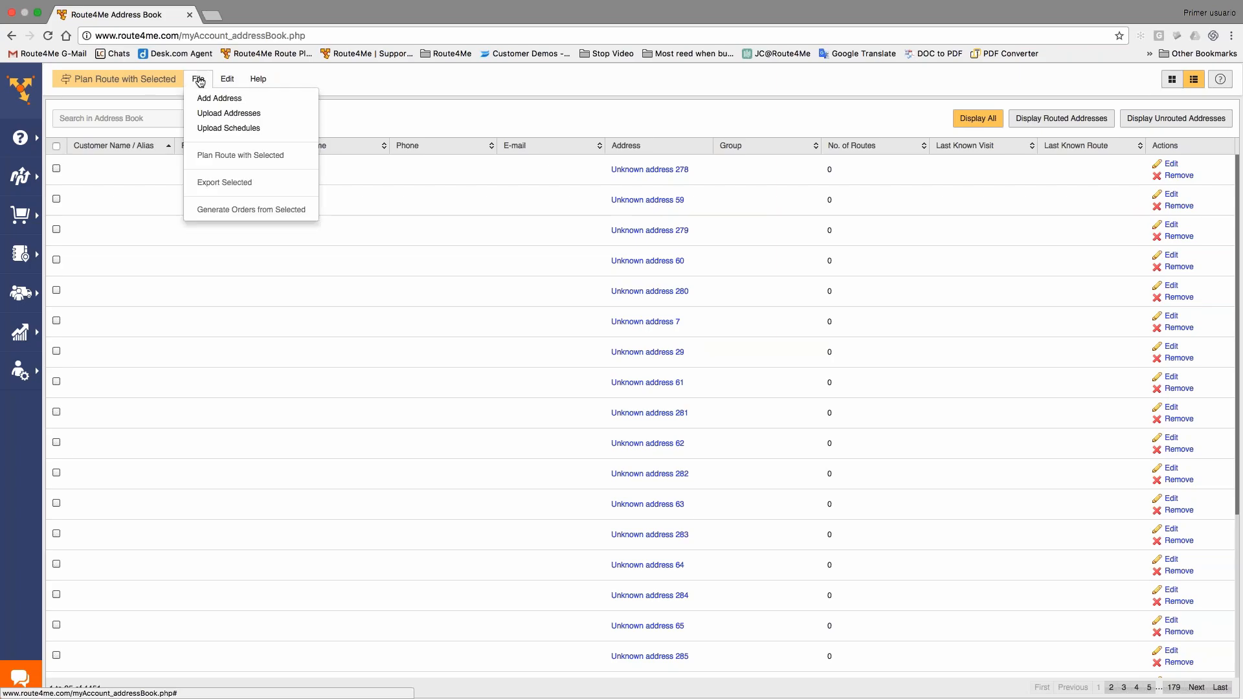
click(276, 114)
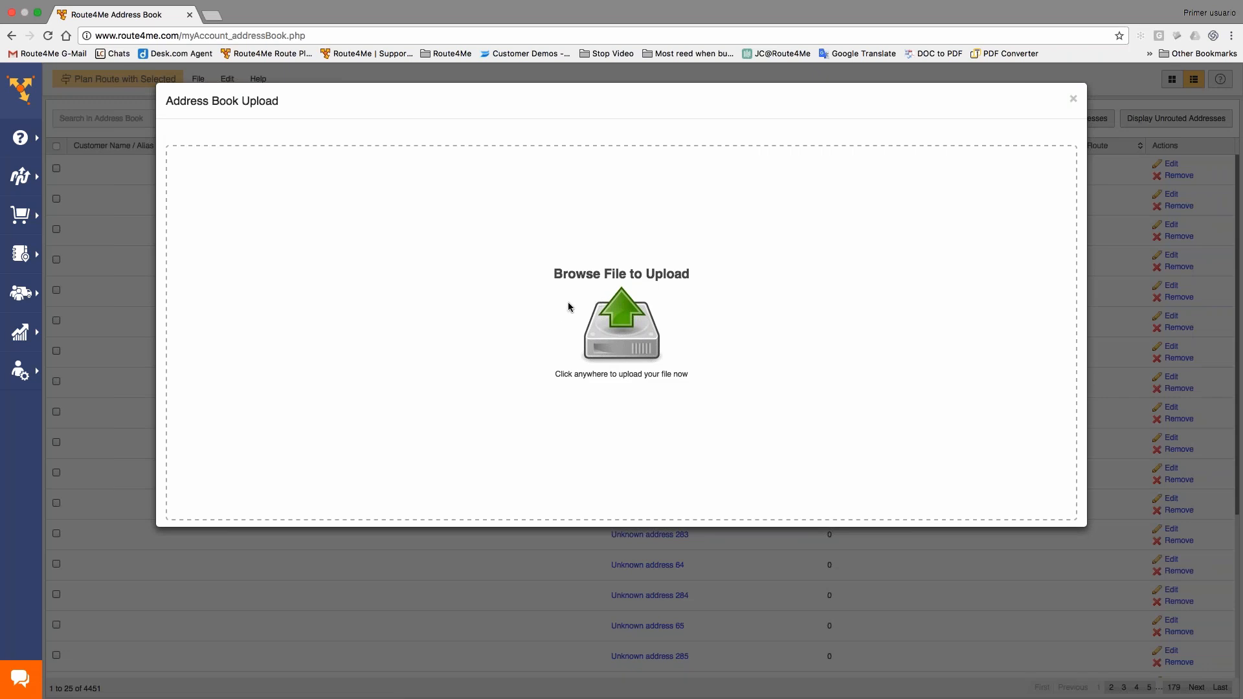
click(569, 307)
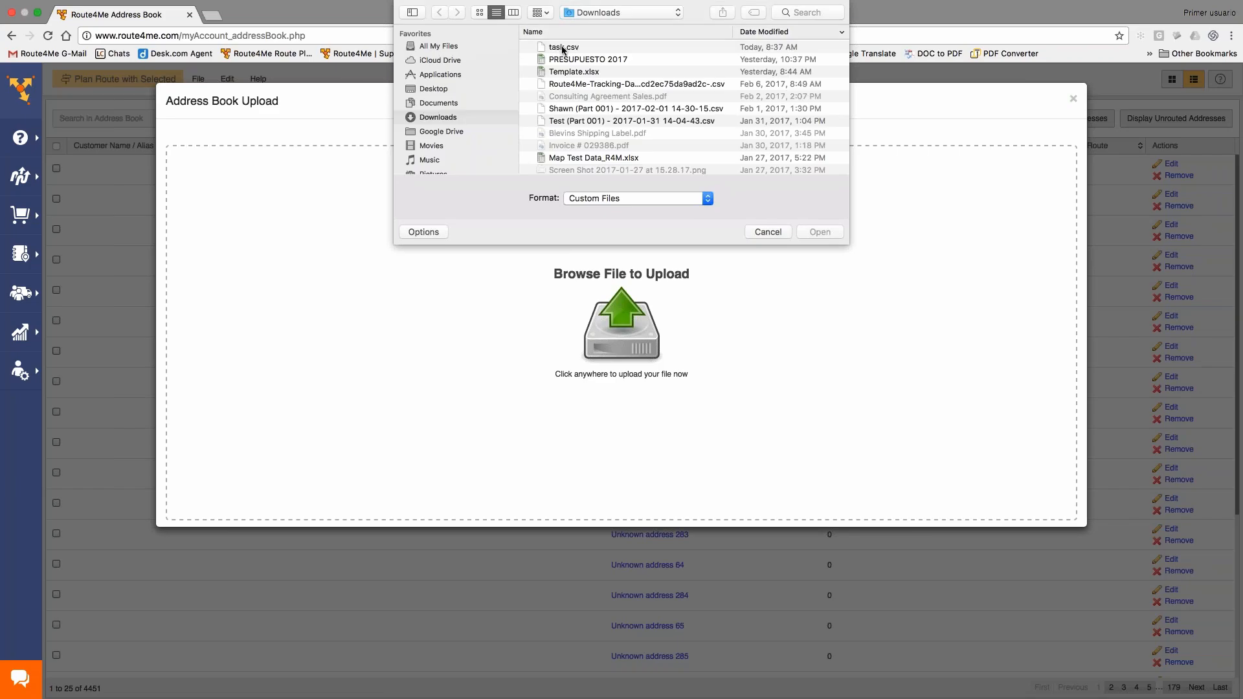
double_click(562, 47)
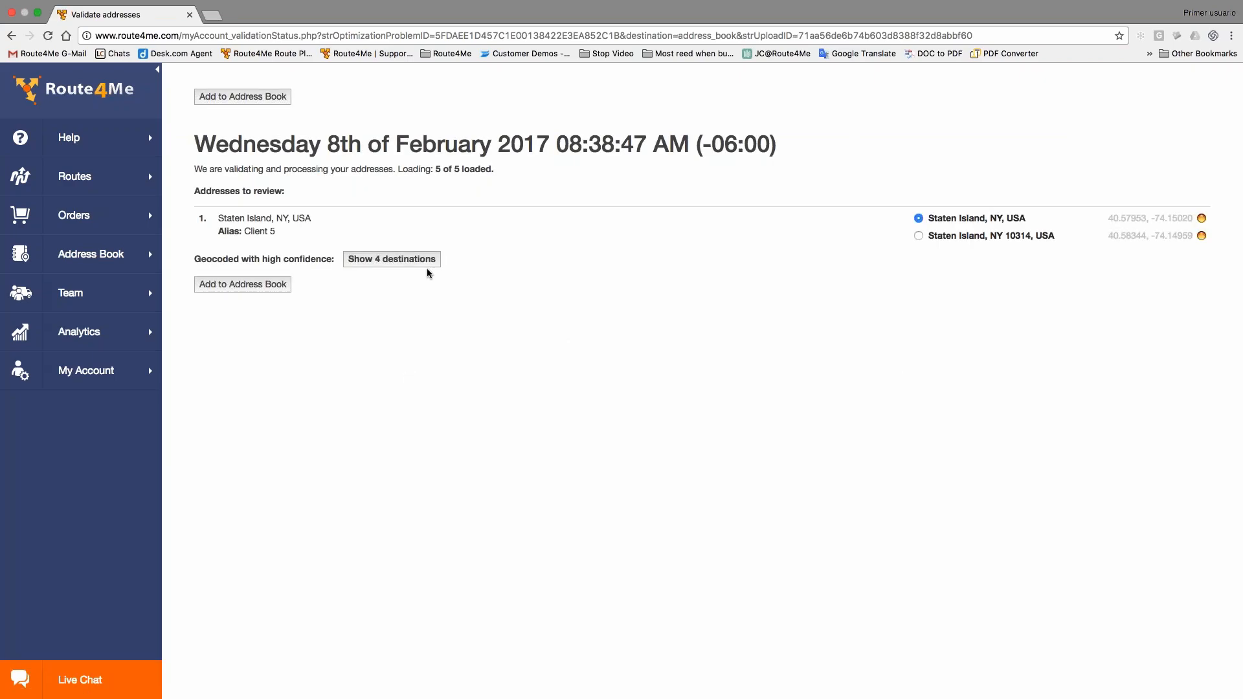
Add the validated addresses to the address book, keeping Staten Island, NY, USA as the address for Client 5
mouse_move(343, 230)
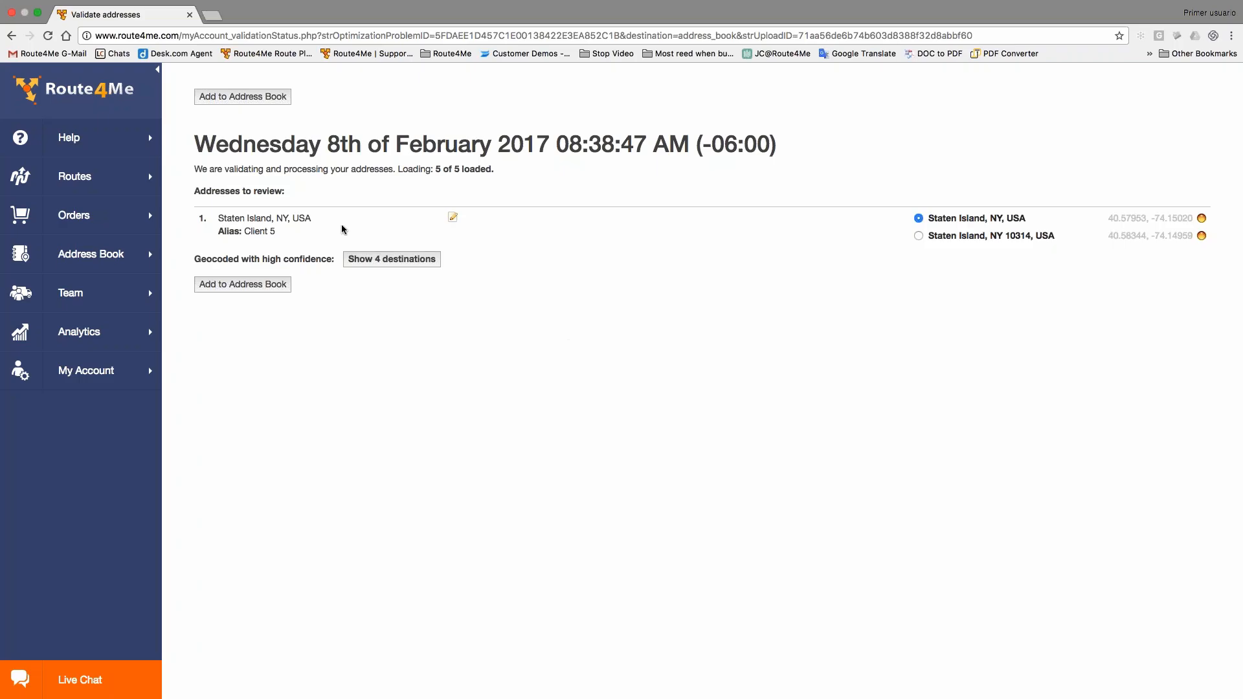
click(452, 217)
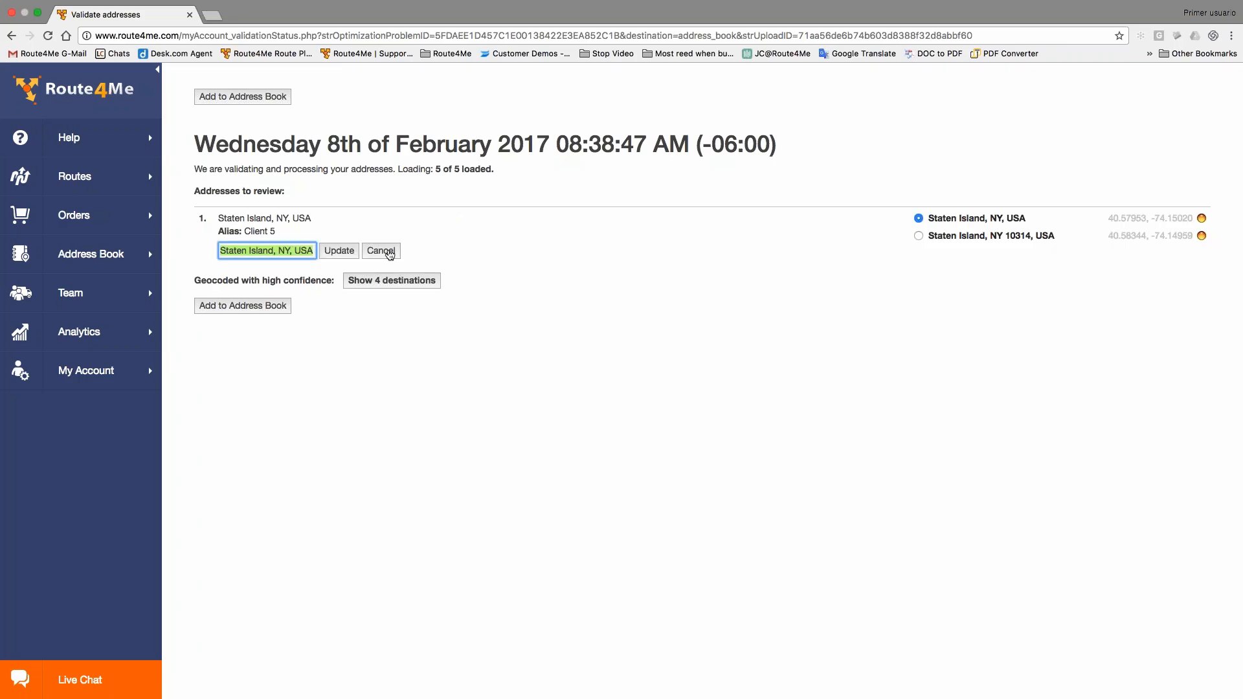
click(390, 253)
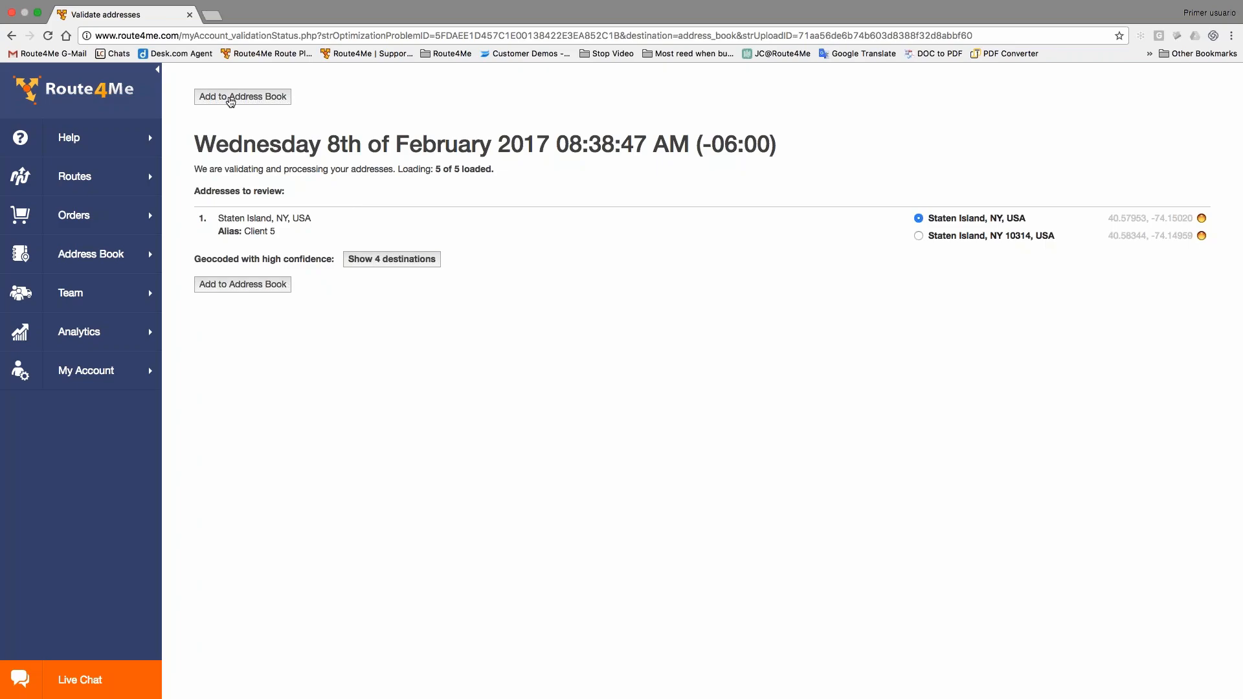
click(231, 100)
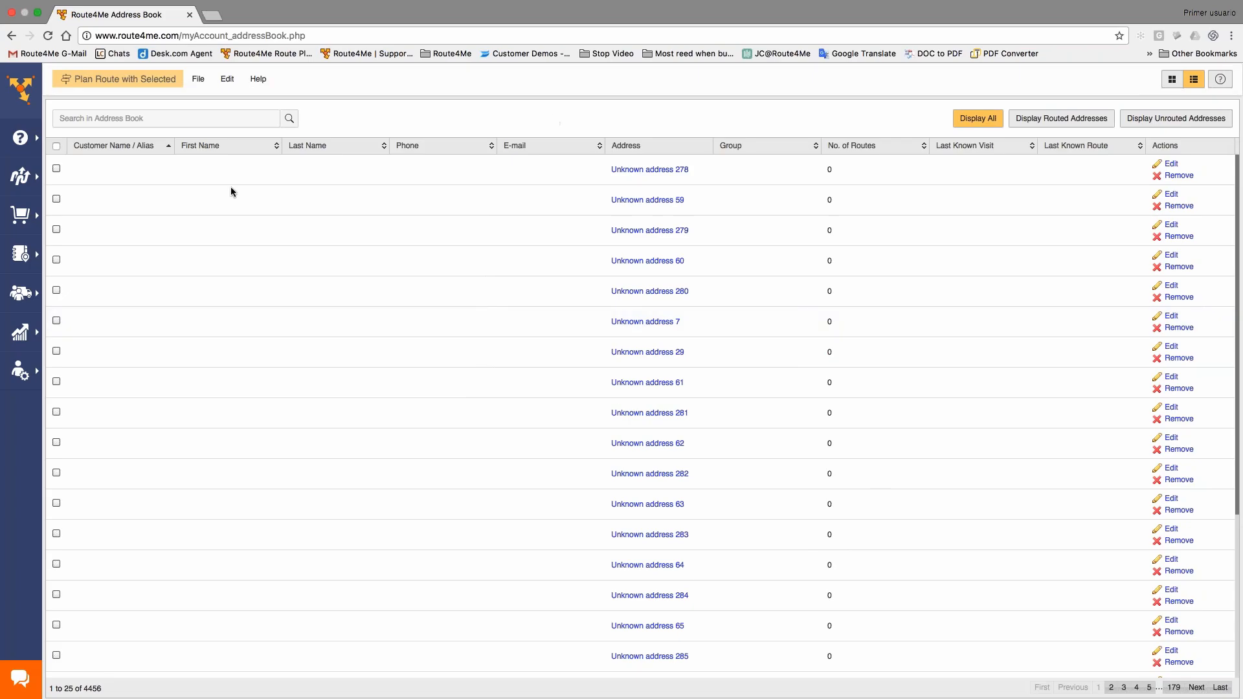
click(56, 169)
click(56, 259)
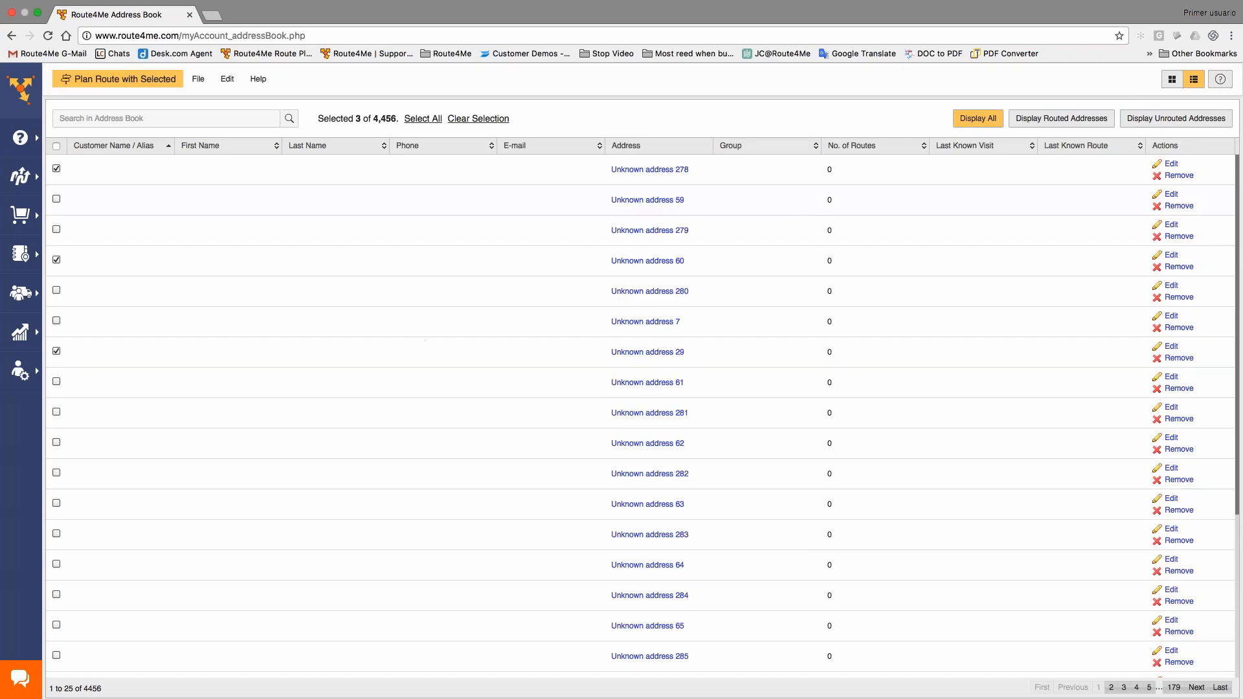
click(123, 79)
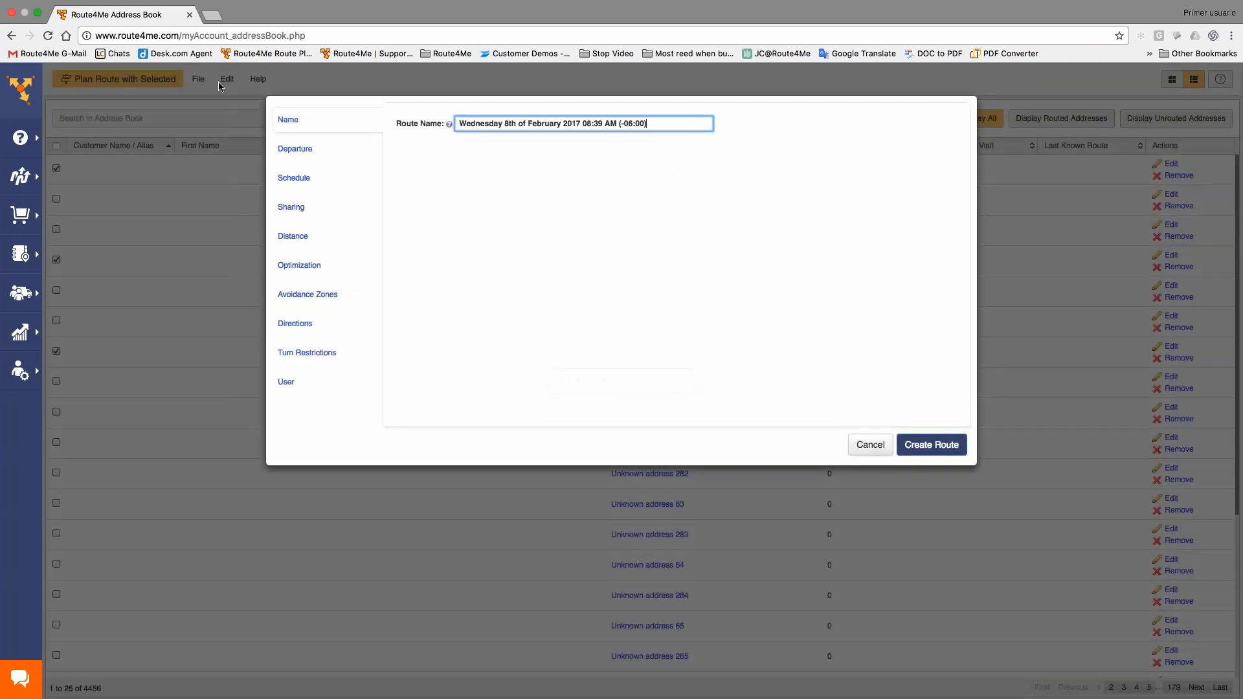
click(870, 444)
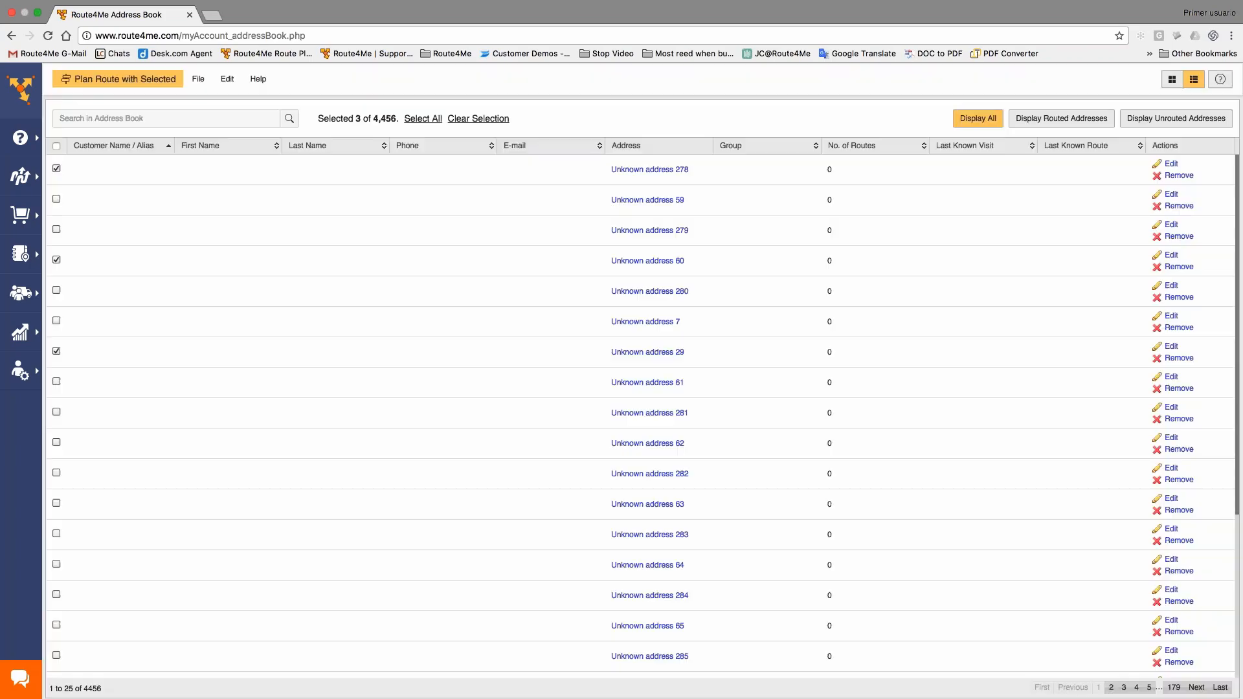
Open the address book map and turn off marker clustering, continuing despite the warning
mouse_move(23, 253)
click(155, 284)
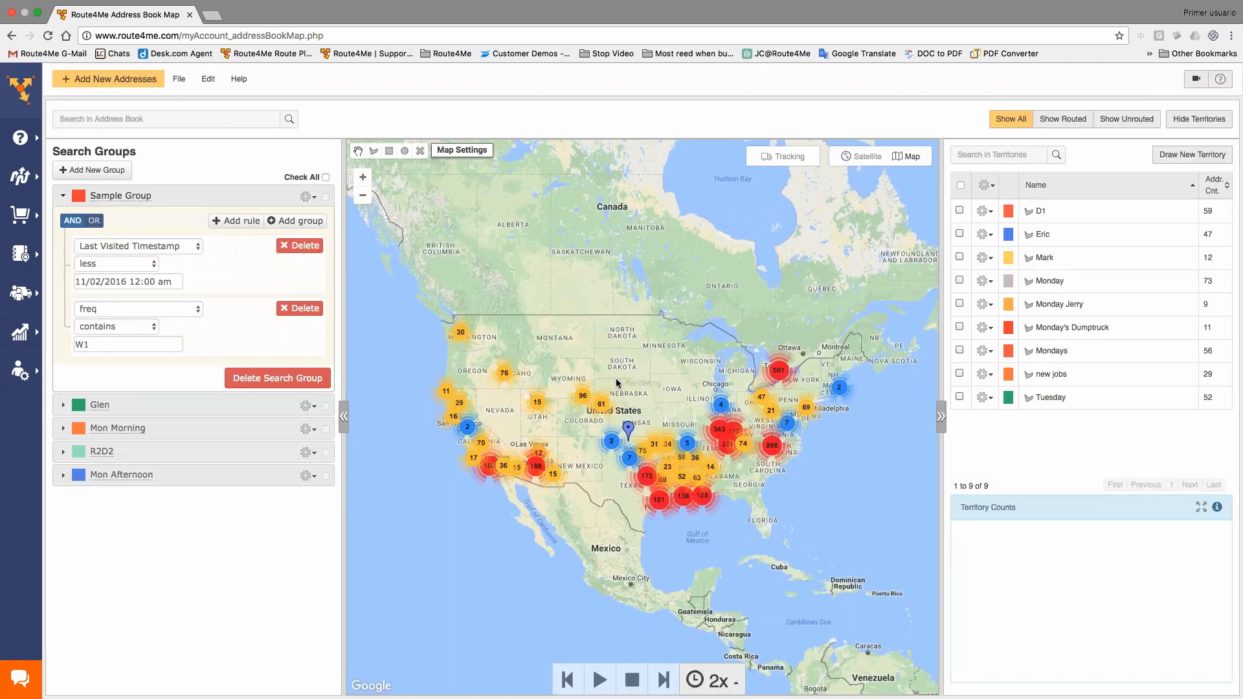
click(462, 150)
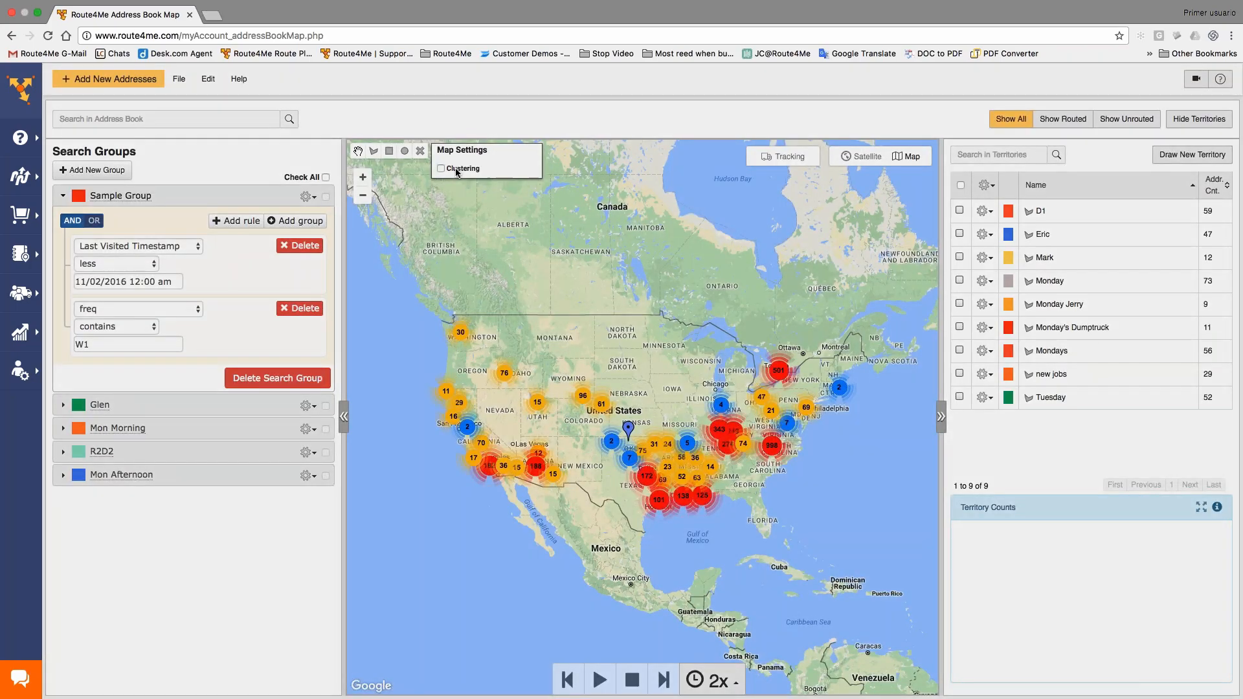
click(457, 171)
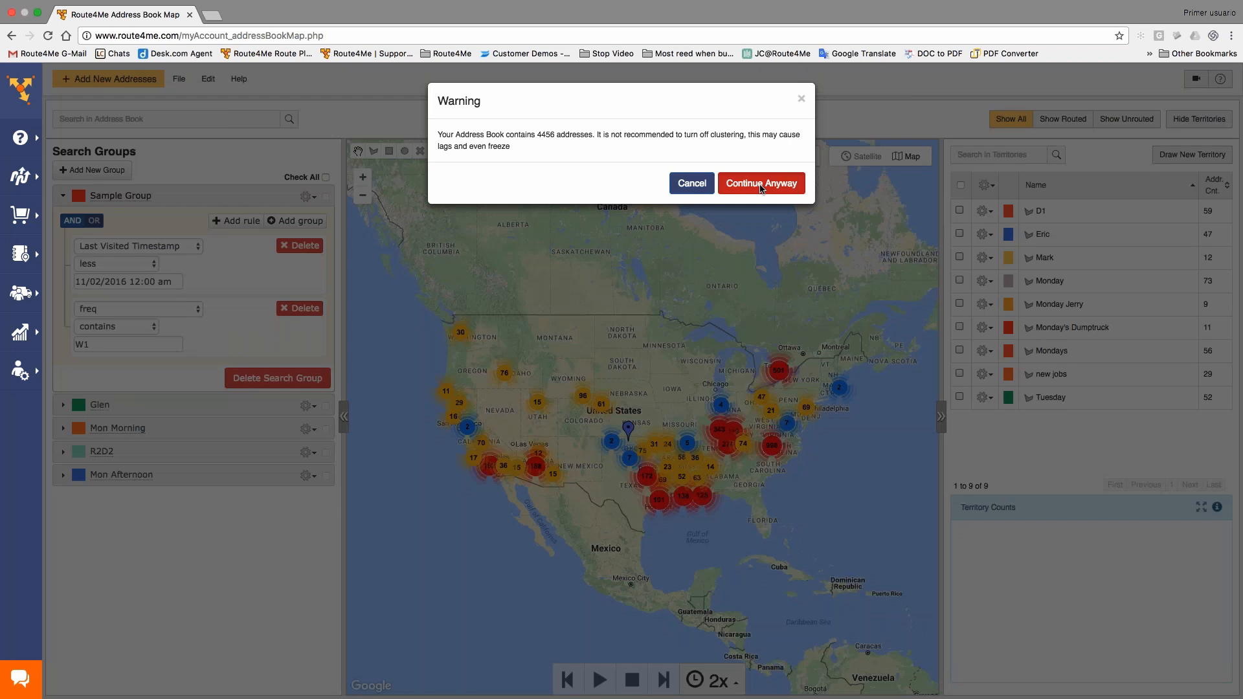
click(761, 183)
Draw a polygon selection region on the map around the addresses from Denver and Boulder across northeastern Colorado to near Sidney
scroll(589, 427, up, 2)
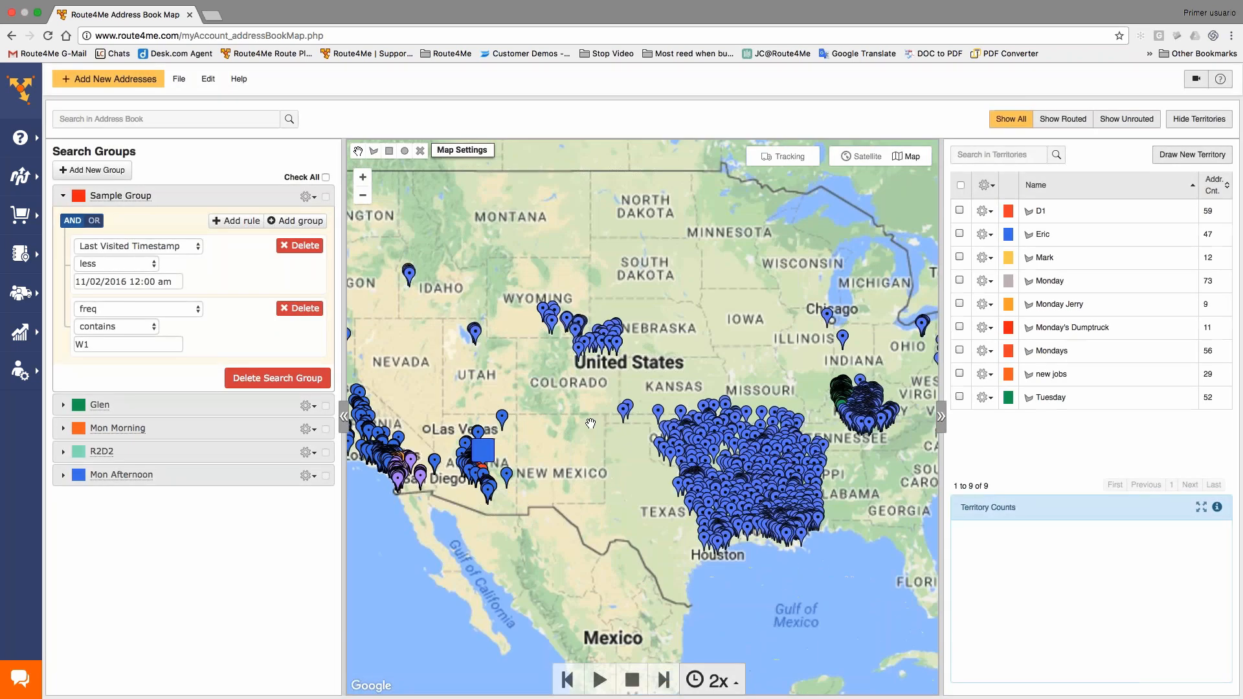
scroll(591, 423, up, 2)
drag(610, 311, 671, 615)
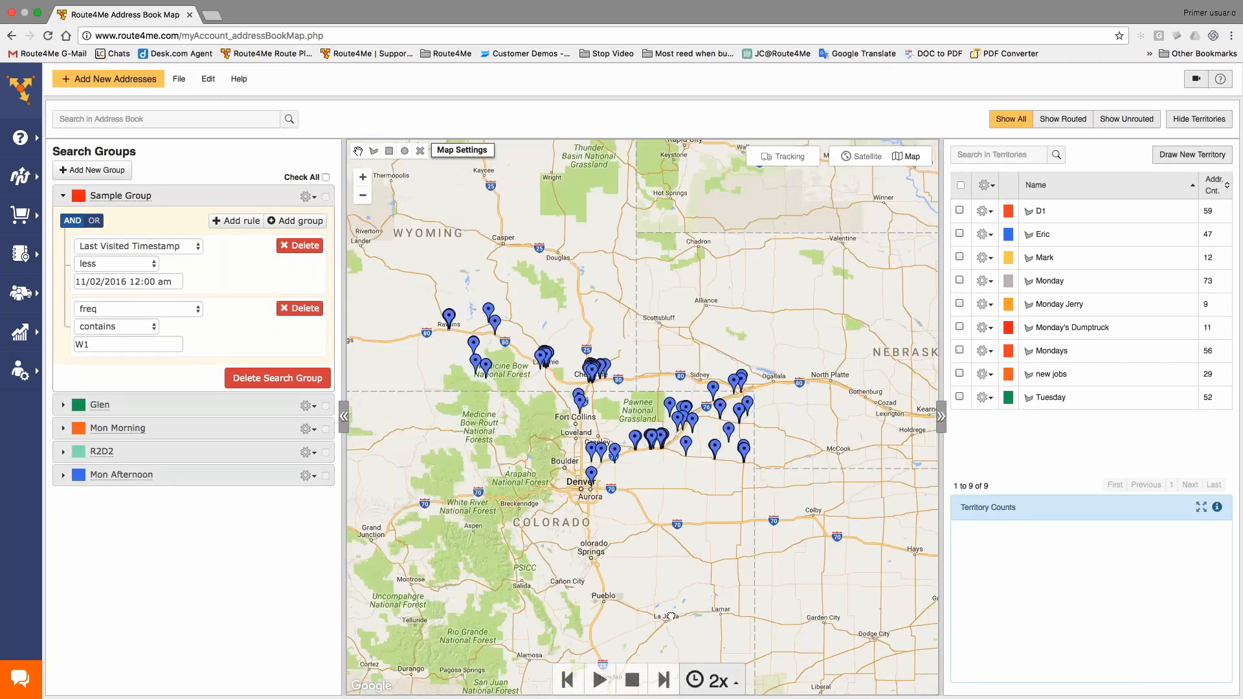
scroll(631, 599, up, 1)
drag(791, 461, 707, 572)
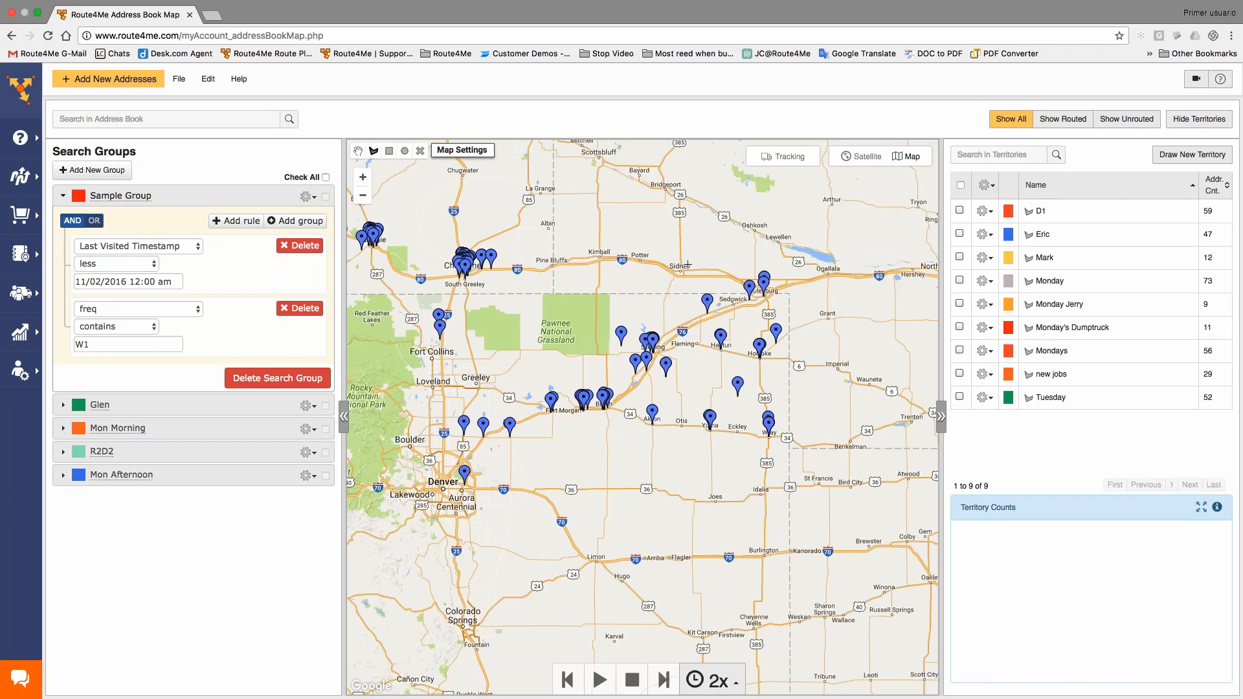
click(703, 233)
click(396, 436)
click(429, 515)
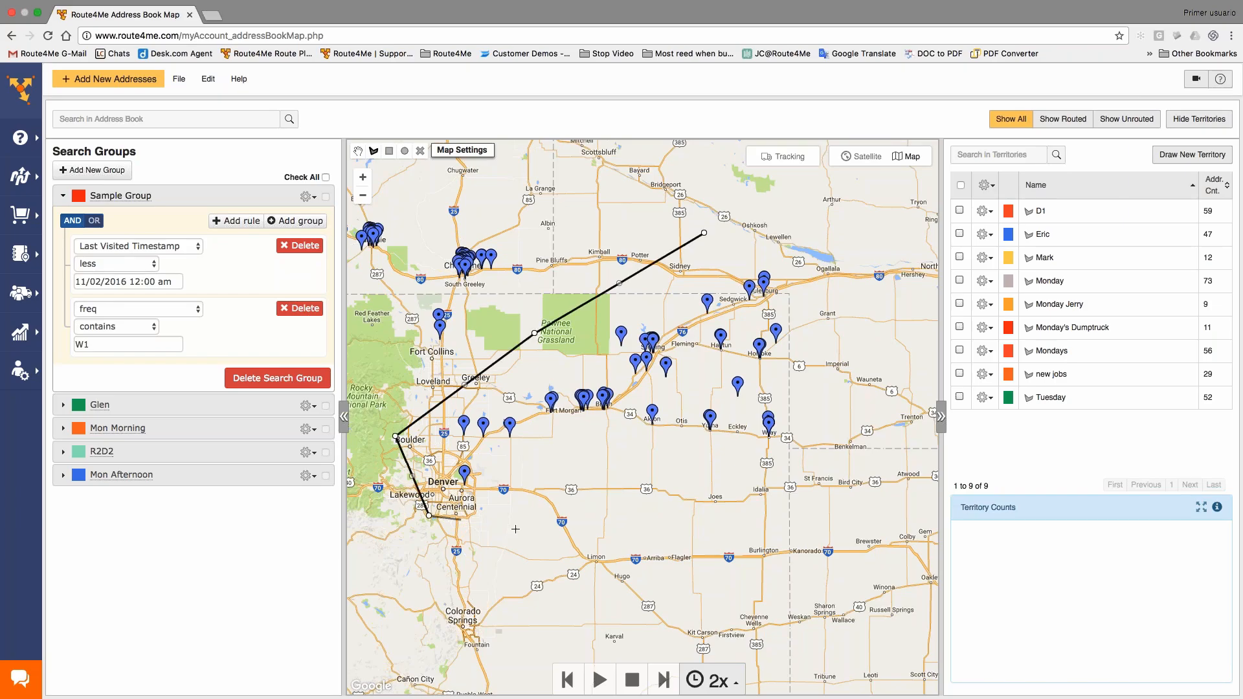
click(657, 512)
click(630, 386)
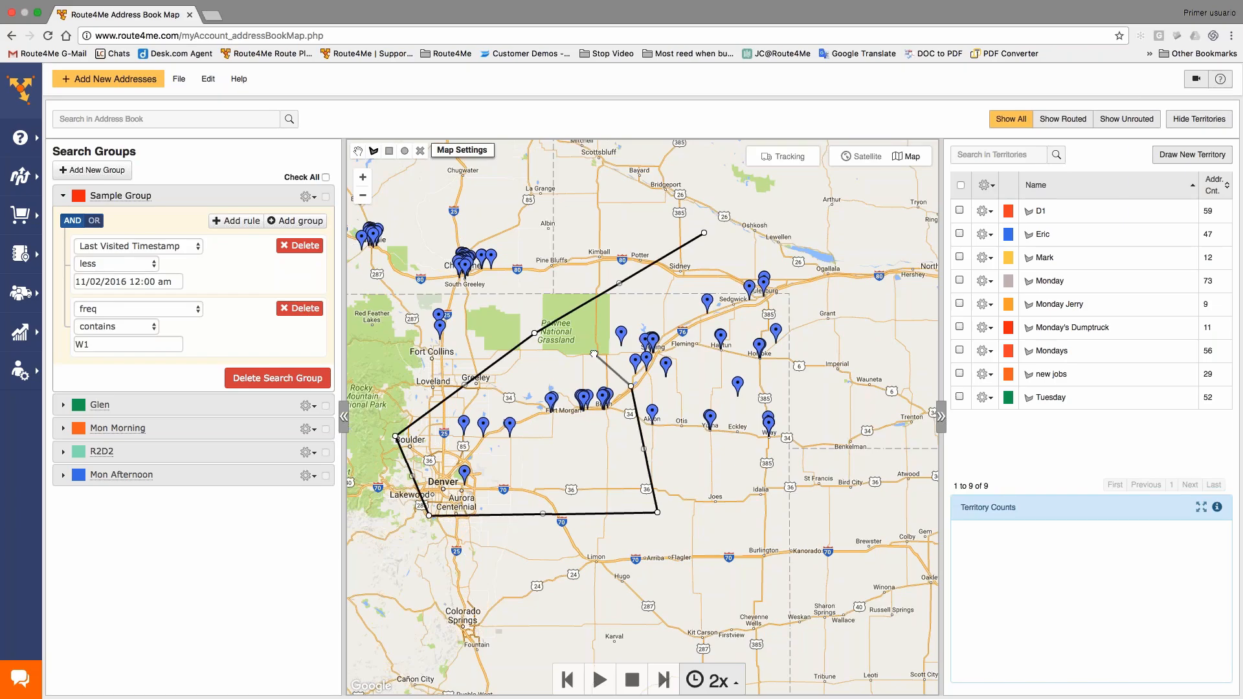
click(587, 333)
click(699, 228)
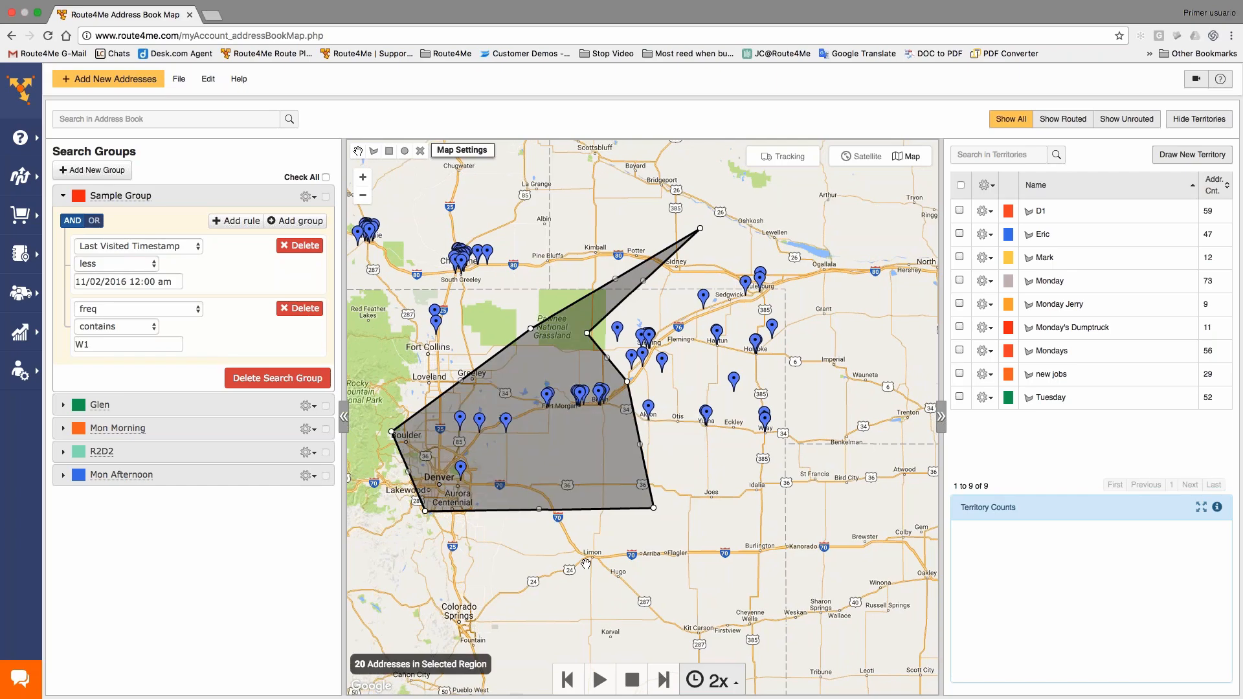
click(176, 79)
click(542, 87)
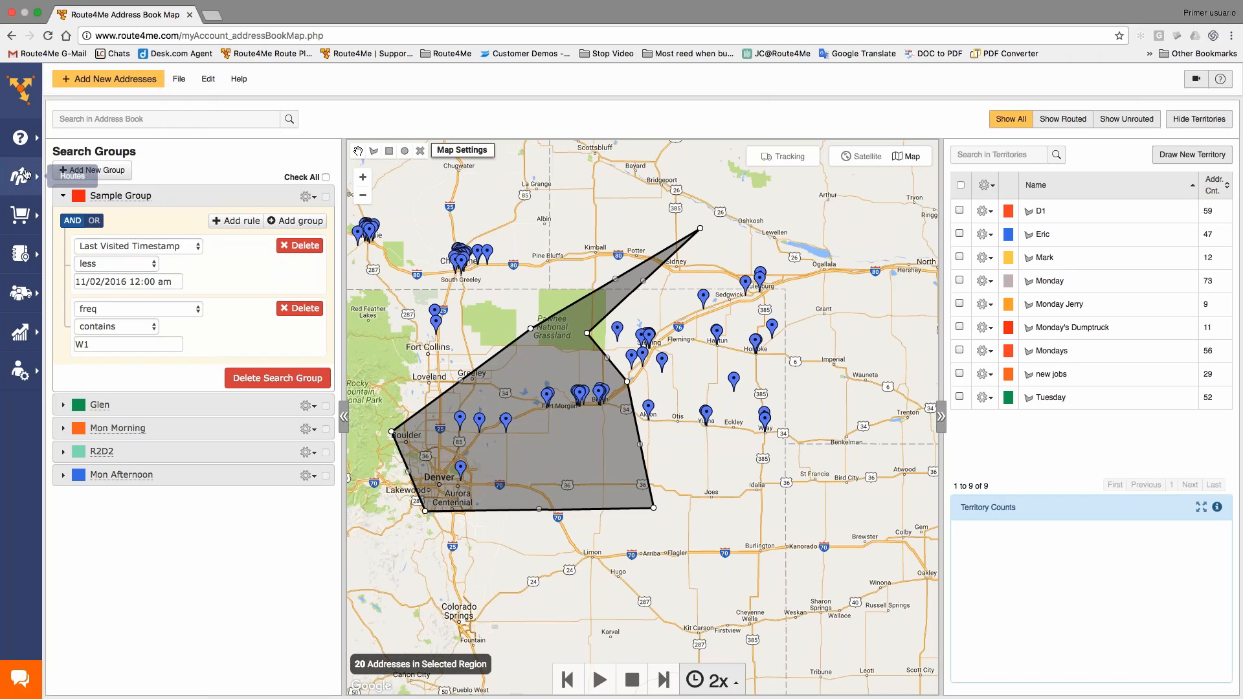
Start planning a new route by file upload and replace its default name with the person's first name
mouse_move(55, 174)
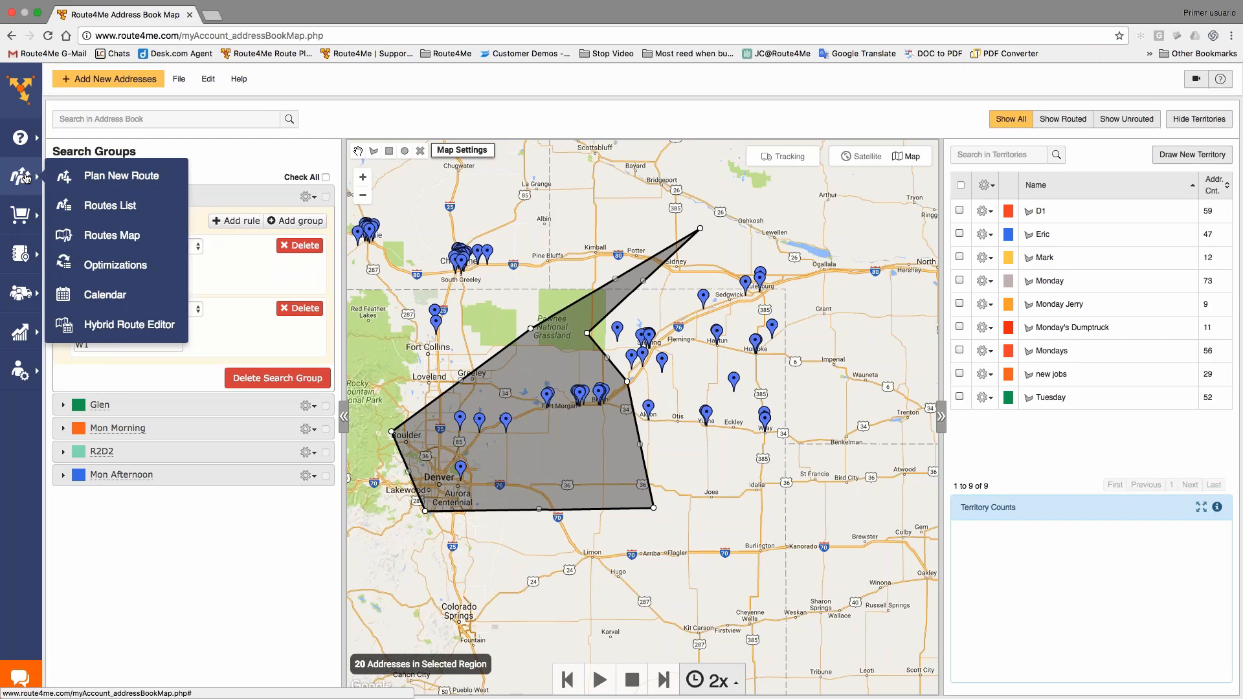
click(105, 180)
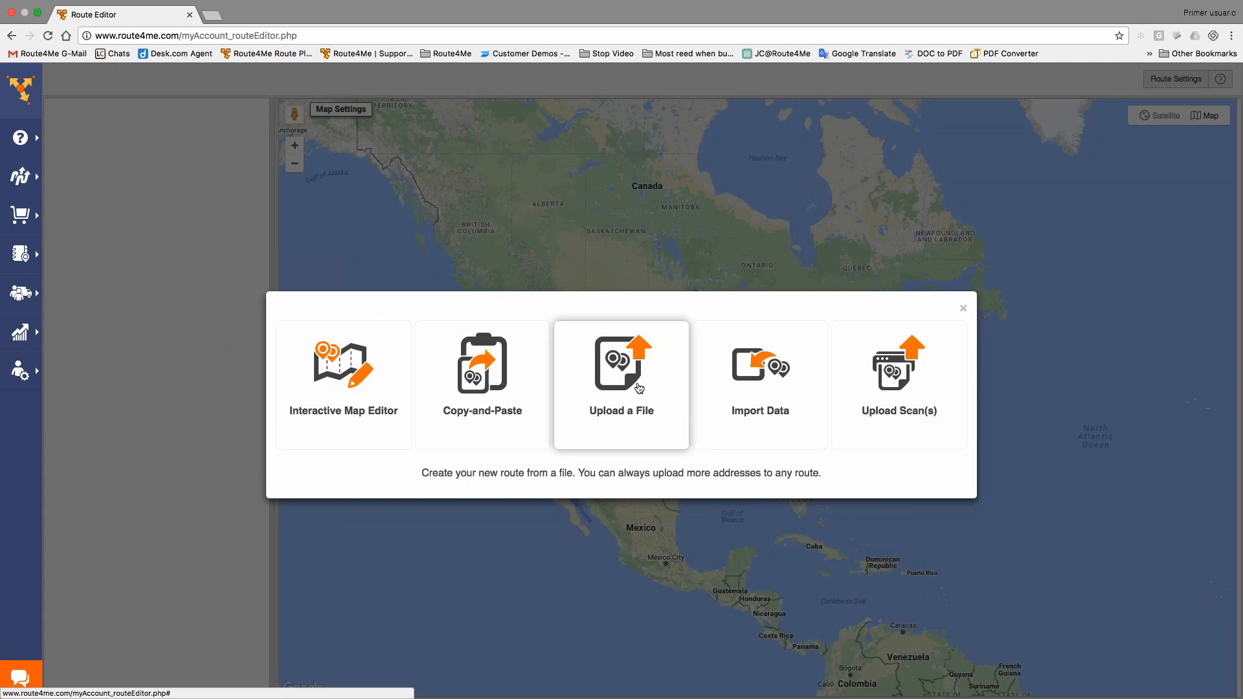
click(639, 388)
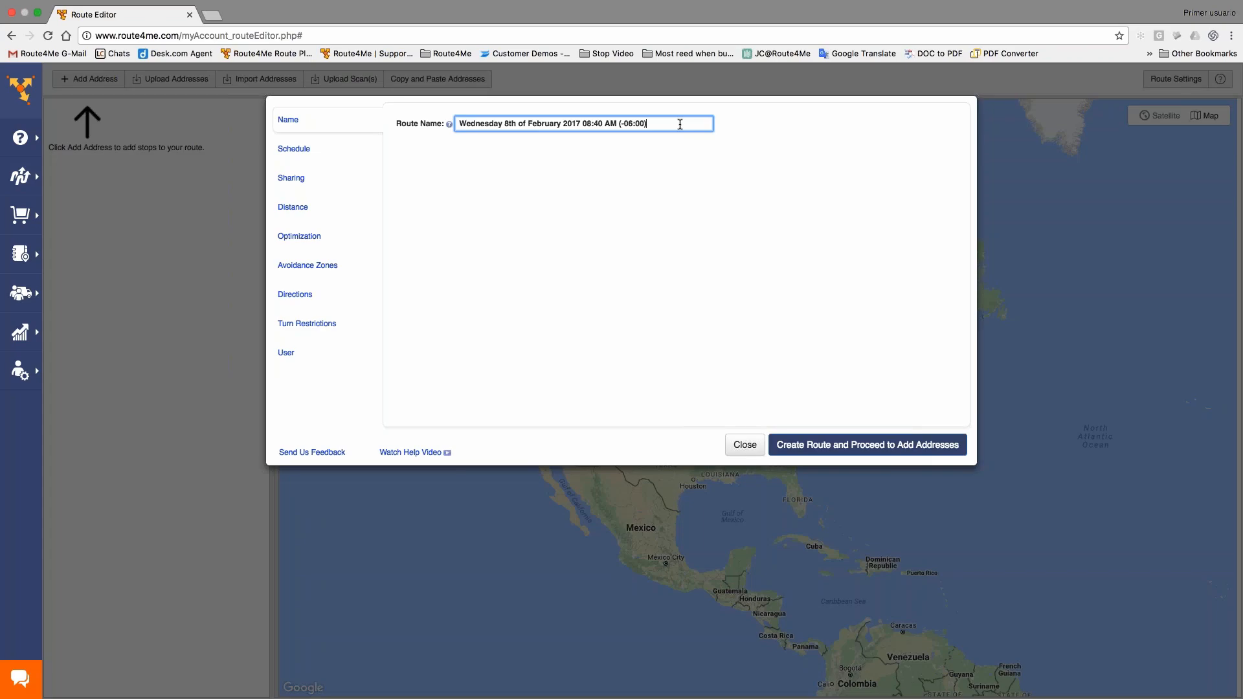
drag(680, 124, 445, 123)
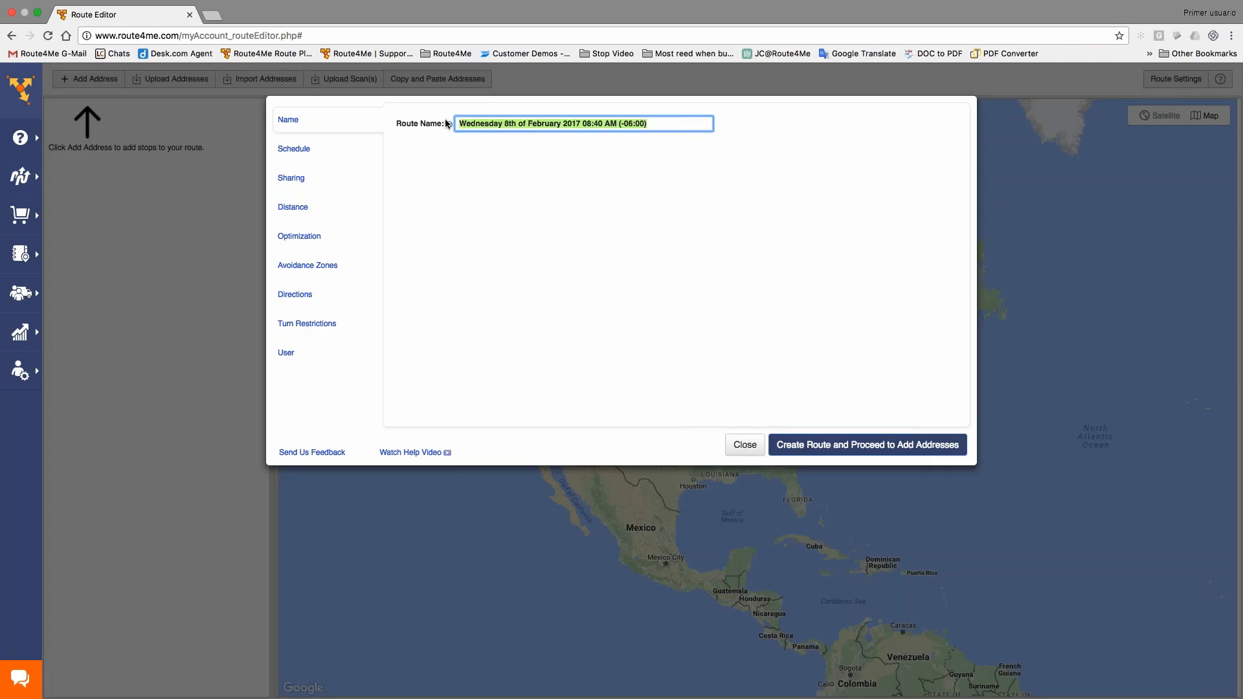
text(Steve)
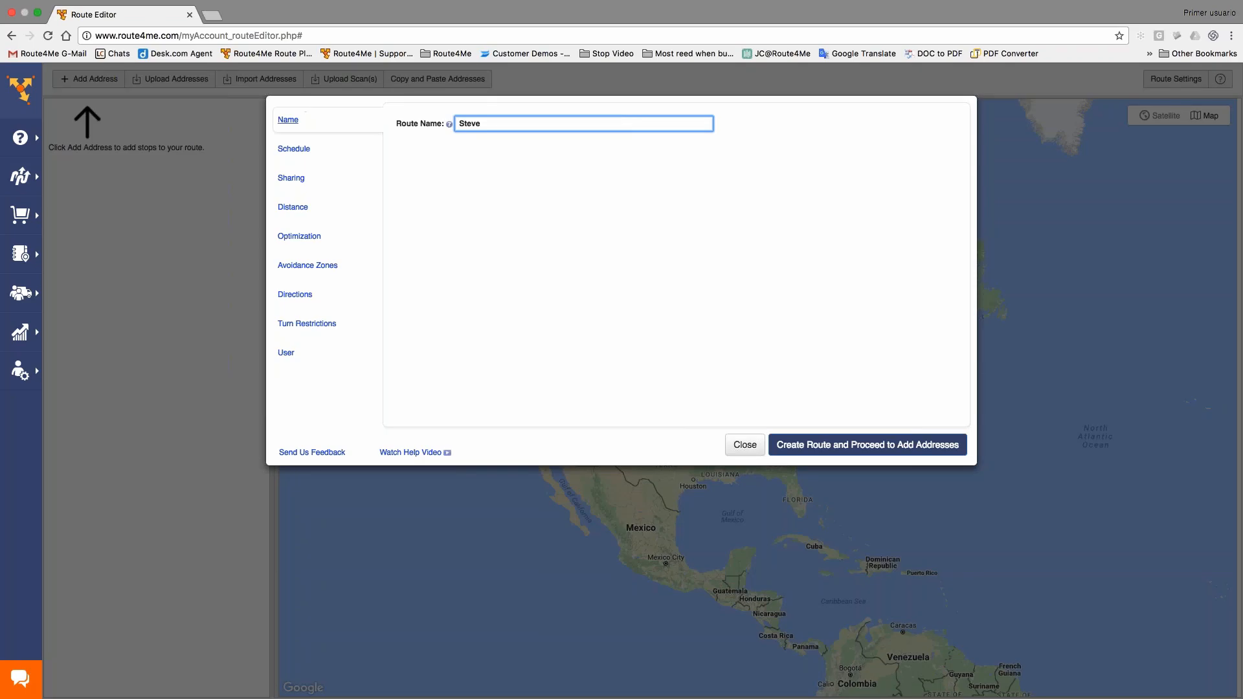
Schedule the route to start on 02/09/2017 at 07:00 am
click(294, 150)
click(483, 135)
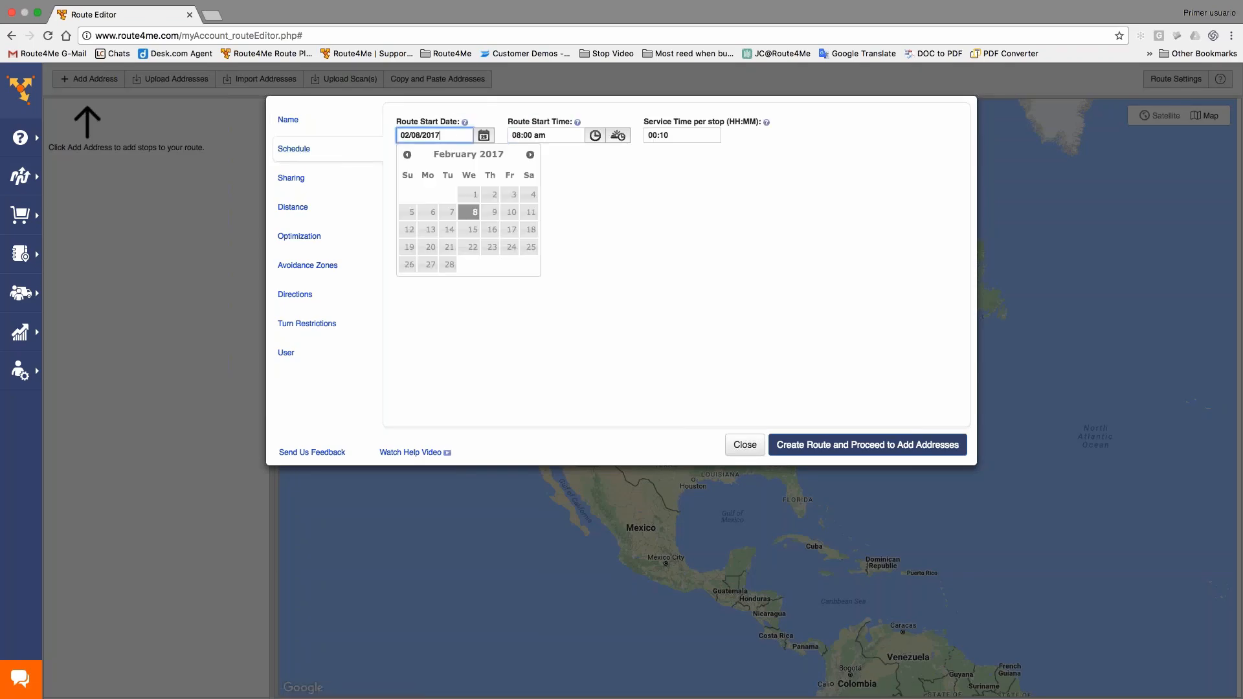
click(490, 213)
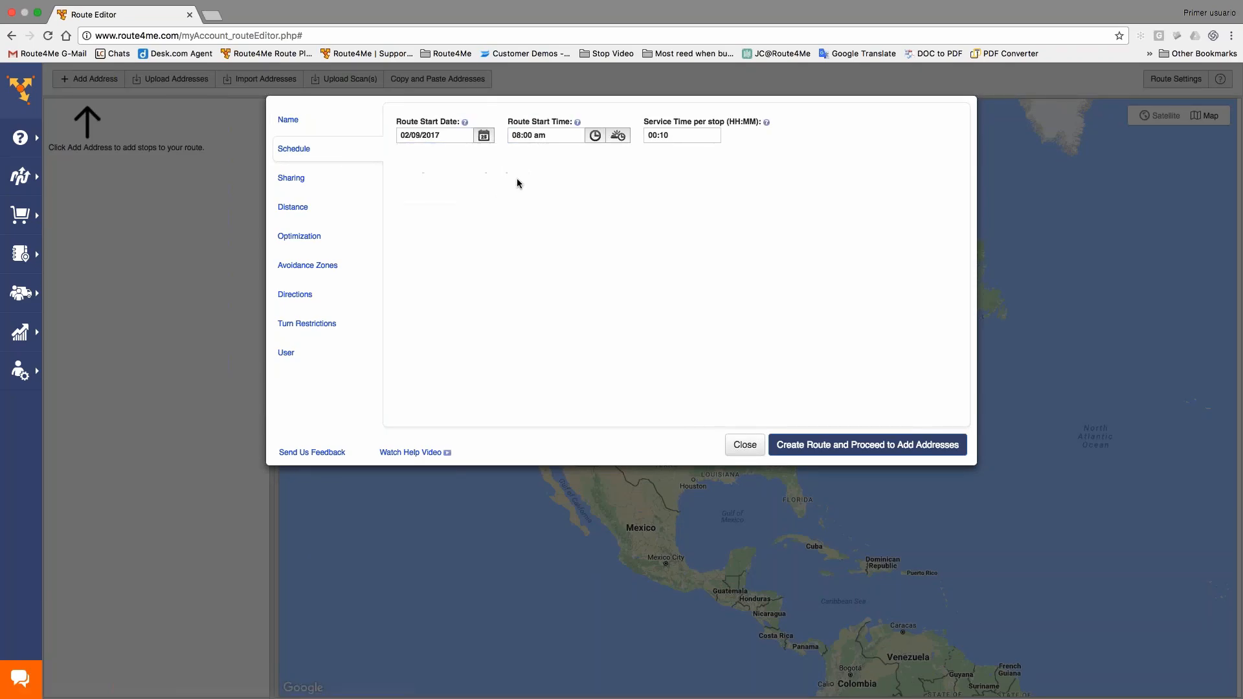
click(595, 136)
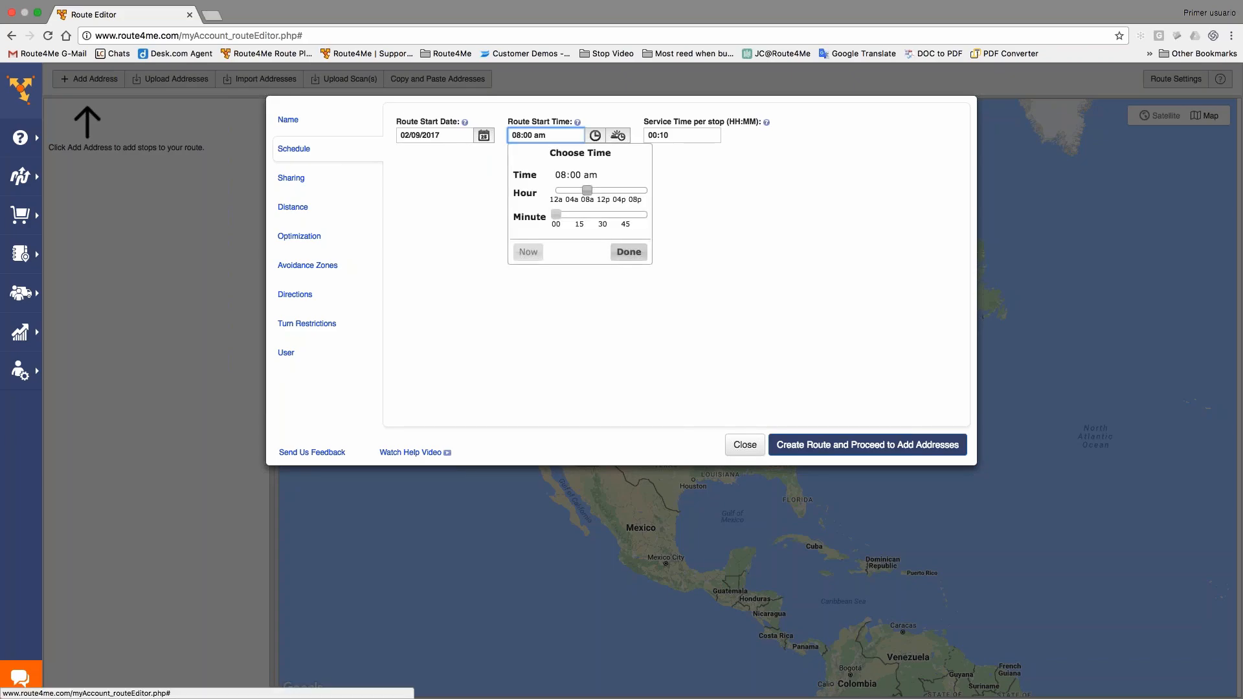
drag(591, 191, 584, 194)
click(618, 247)
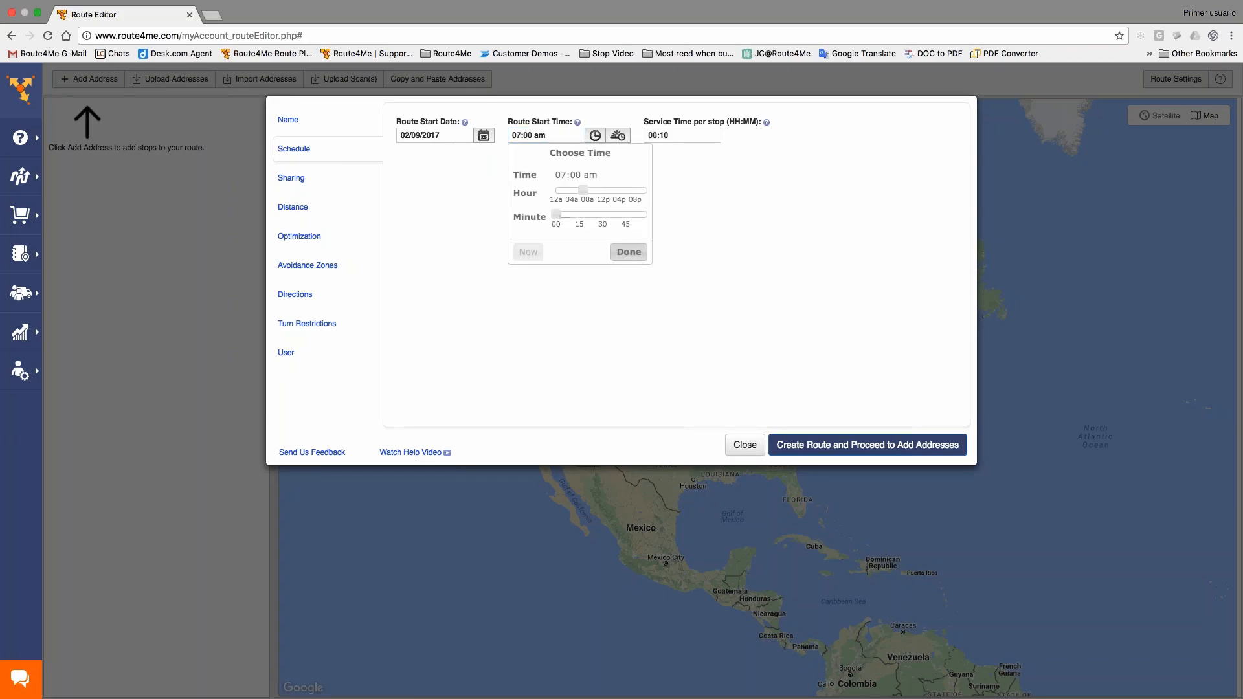
Clear the service time per stop and switch to the task.csv sheet in Excel
click(688, 136)
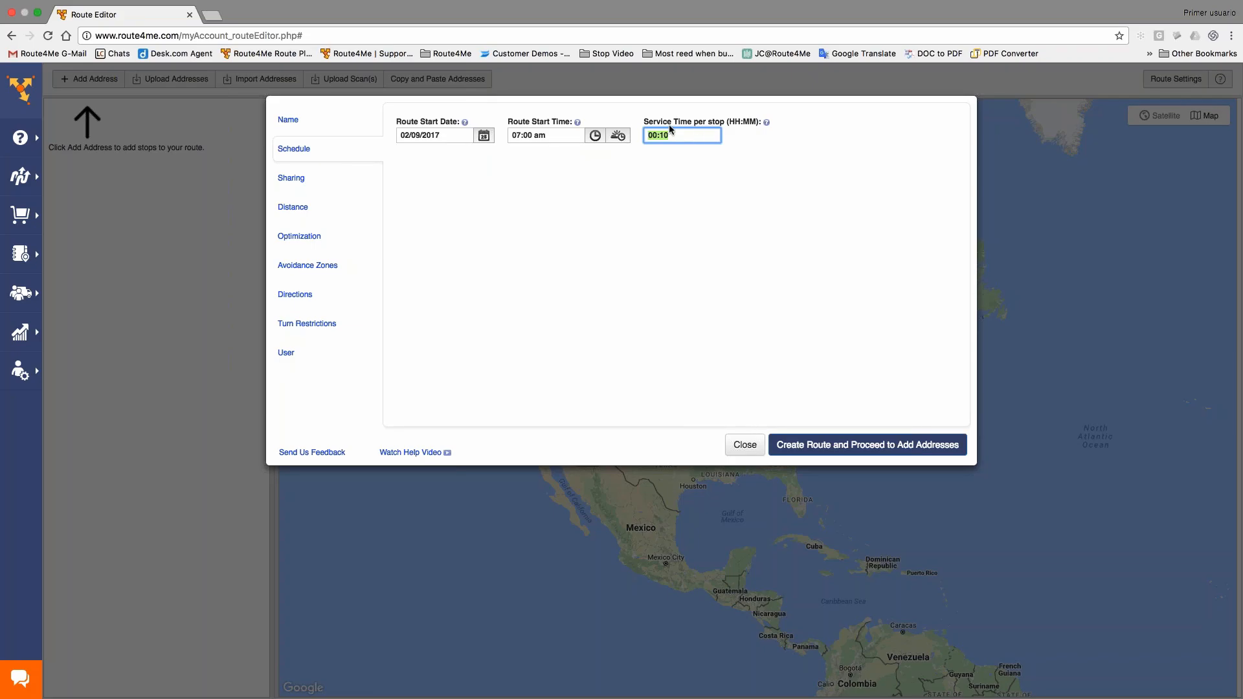
key(BackSpace)
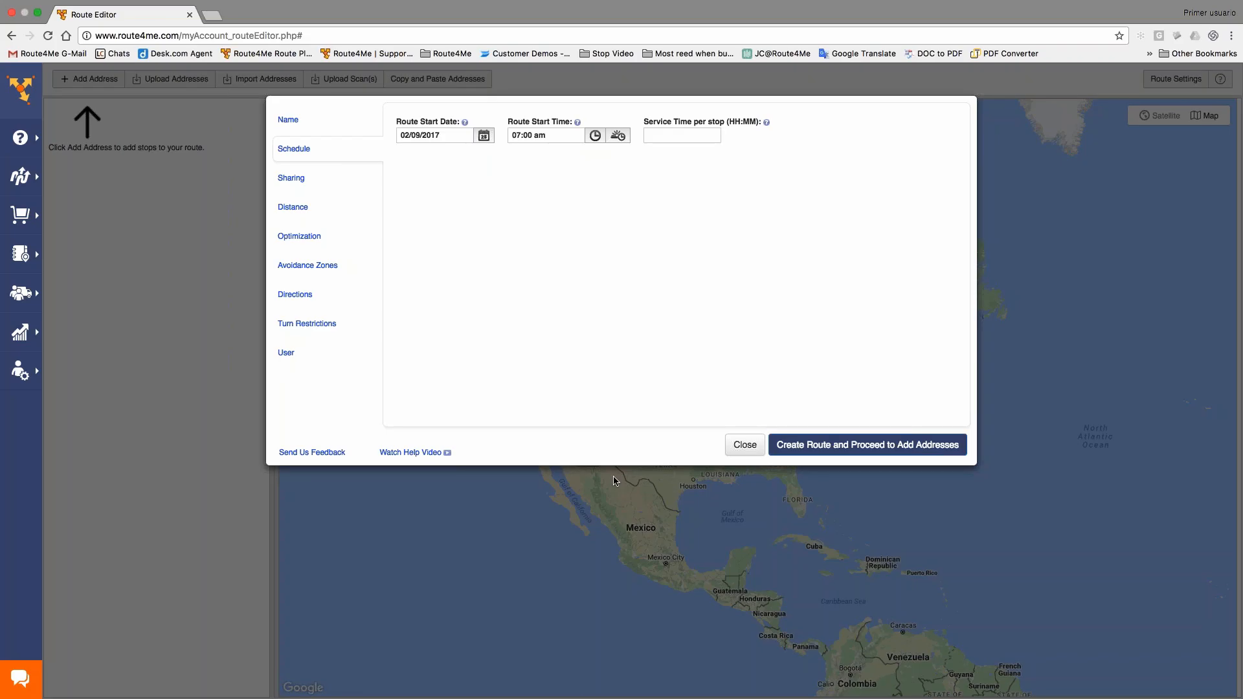
key(ctrl+Left)
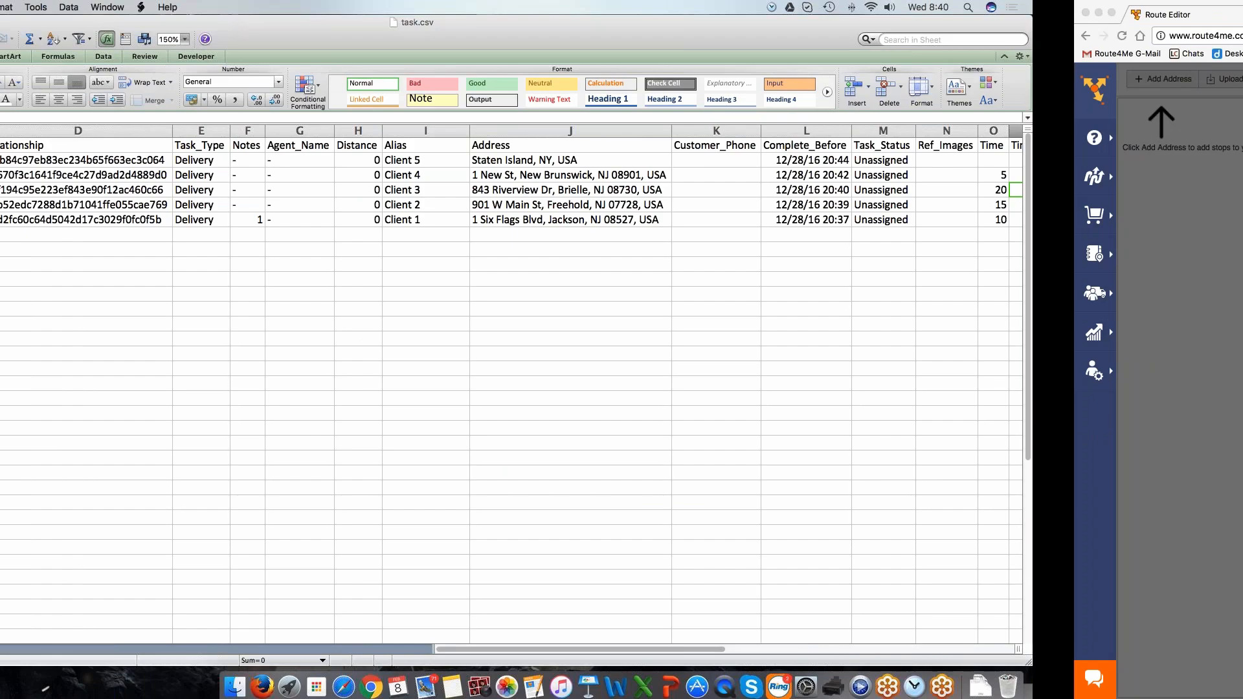
Review the Time, Time_window_start and Time_window_end columns of the task.csv sheet
scroll(843, 154, right, 5)
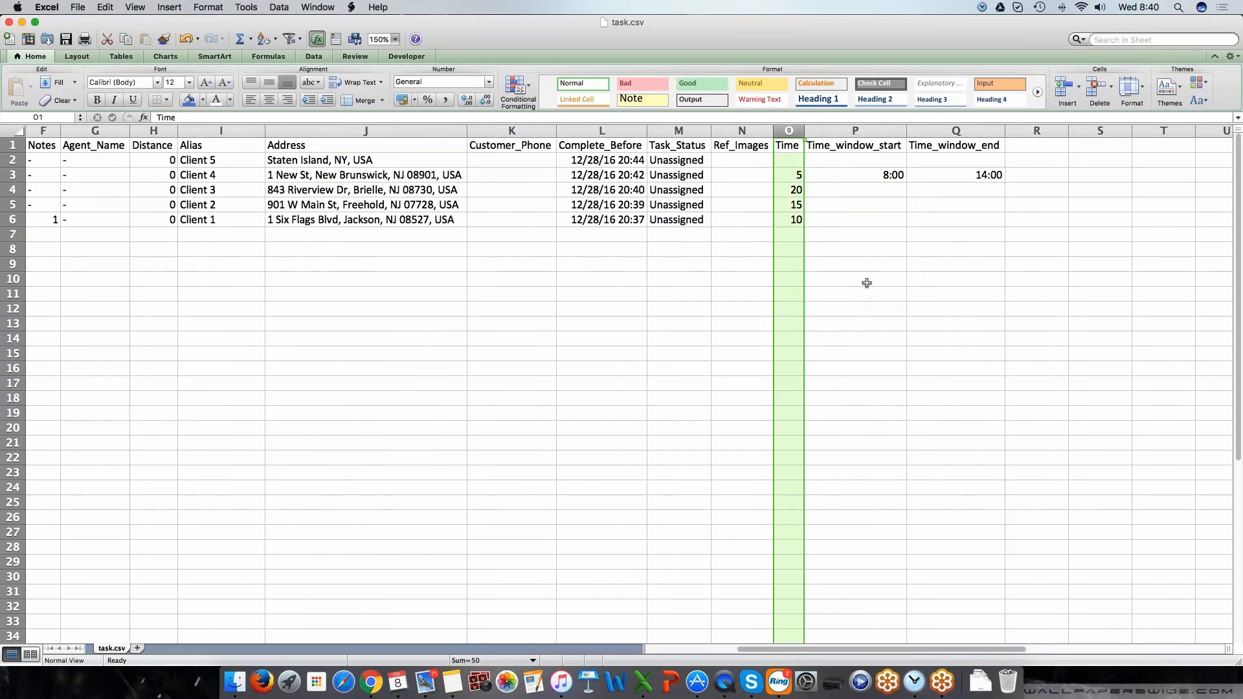
click(868, 283)
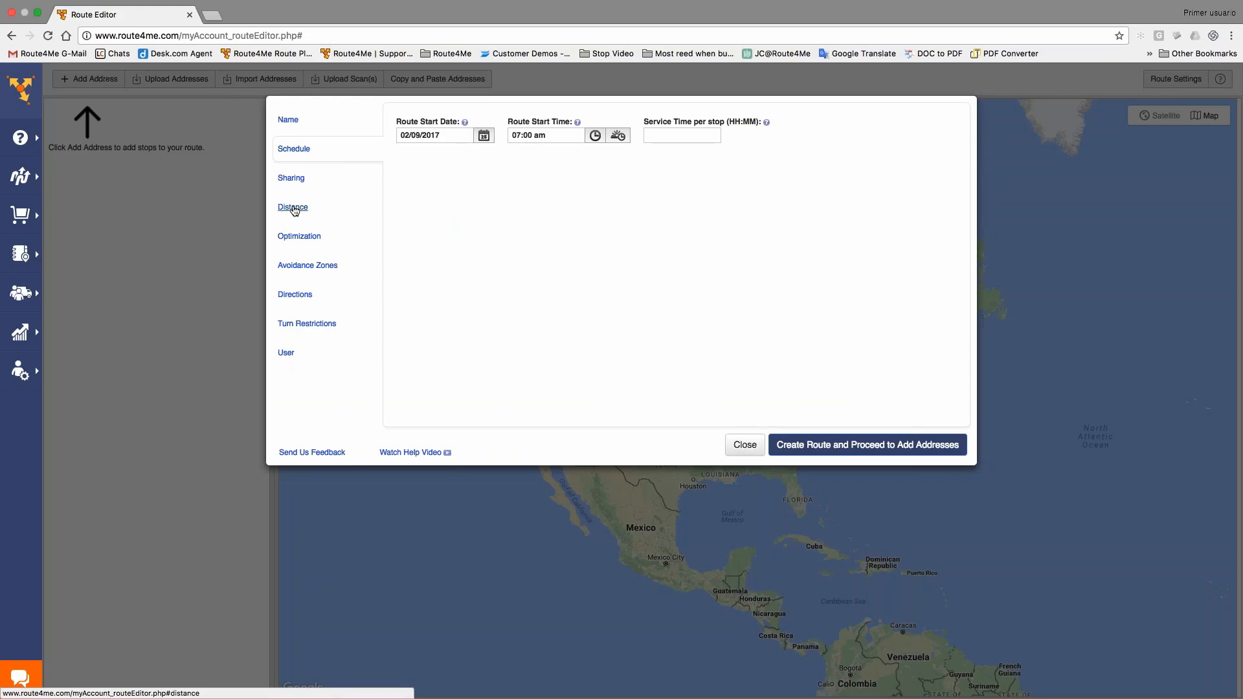
Configure the route's optimization as Multiple Drivers Route with a maximum of 2 routes/vehicles
click(303, 237)
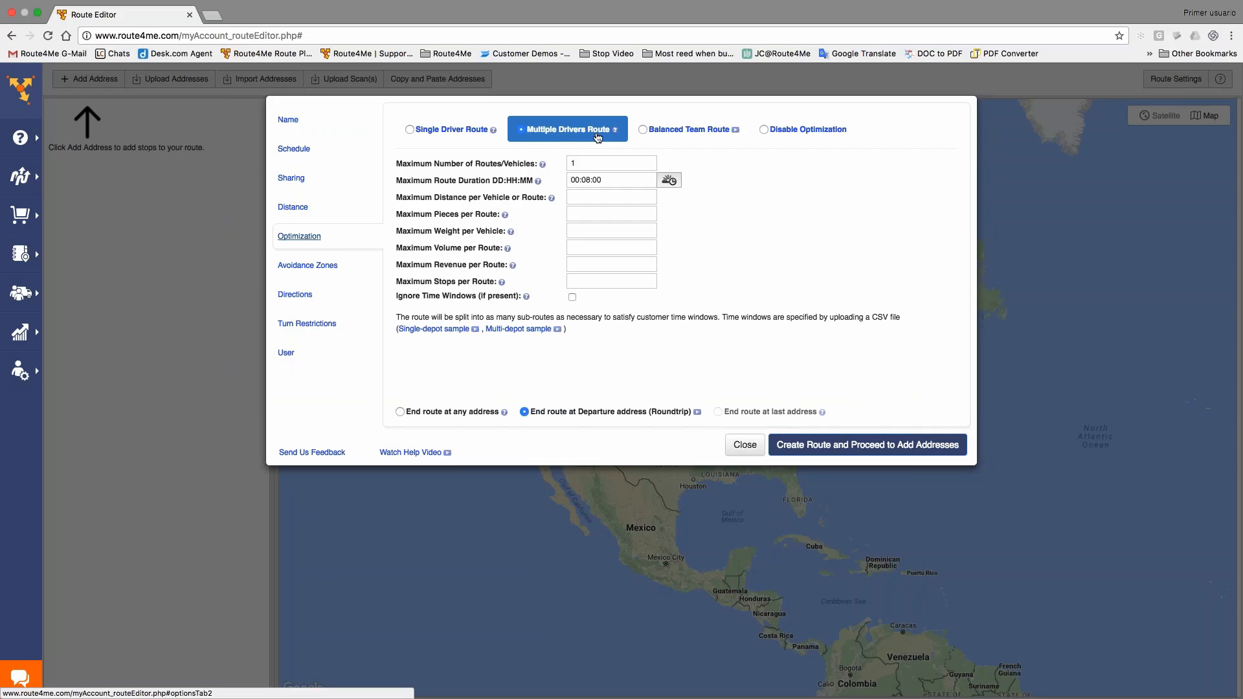
drag(585, 163, 553, 159)
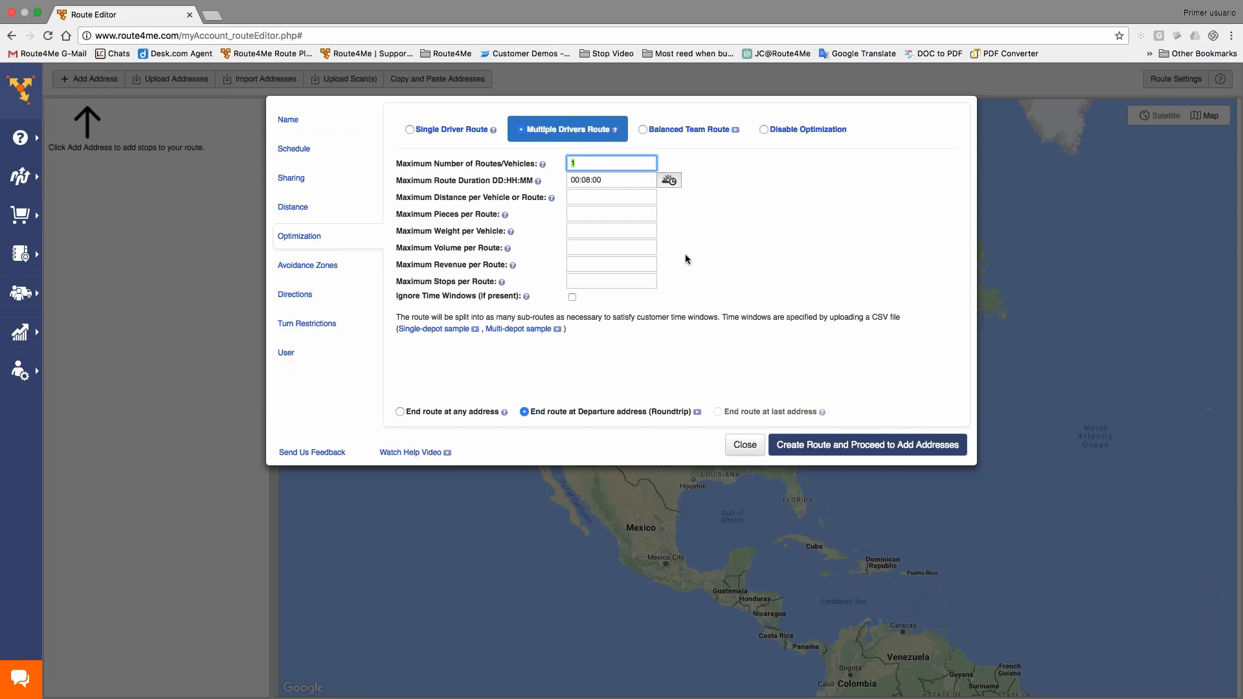
click(622, 179)
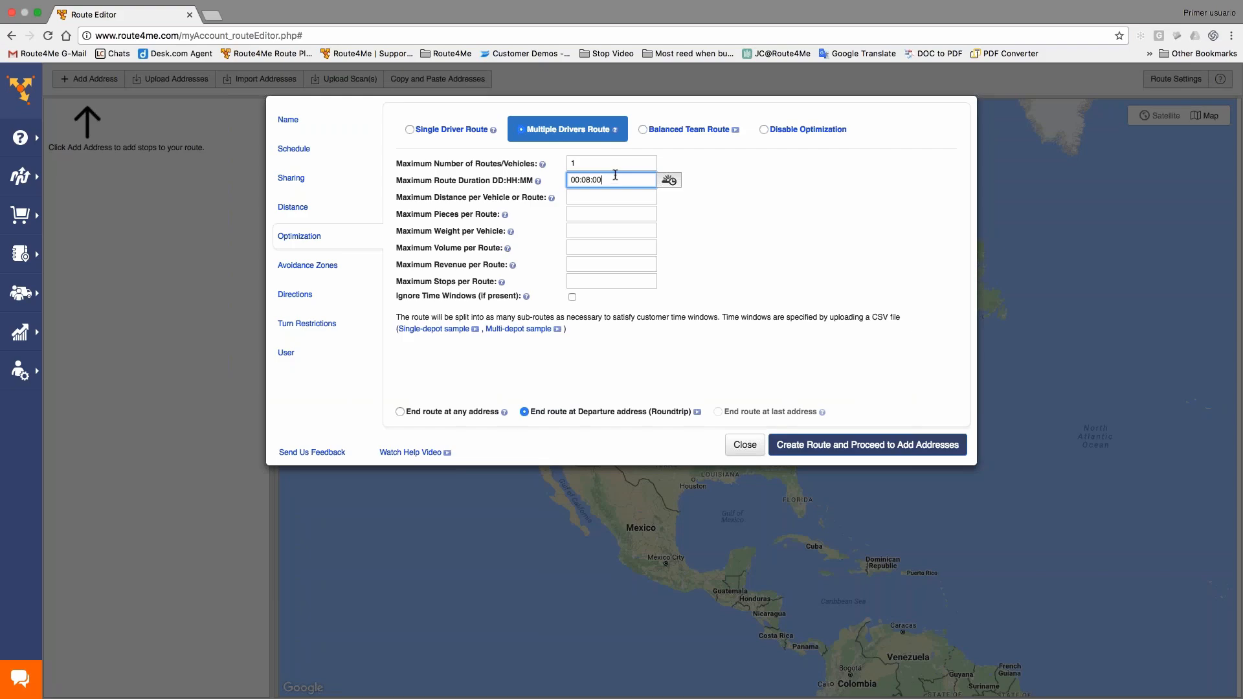
click(611, 165)
key(BackSpace)
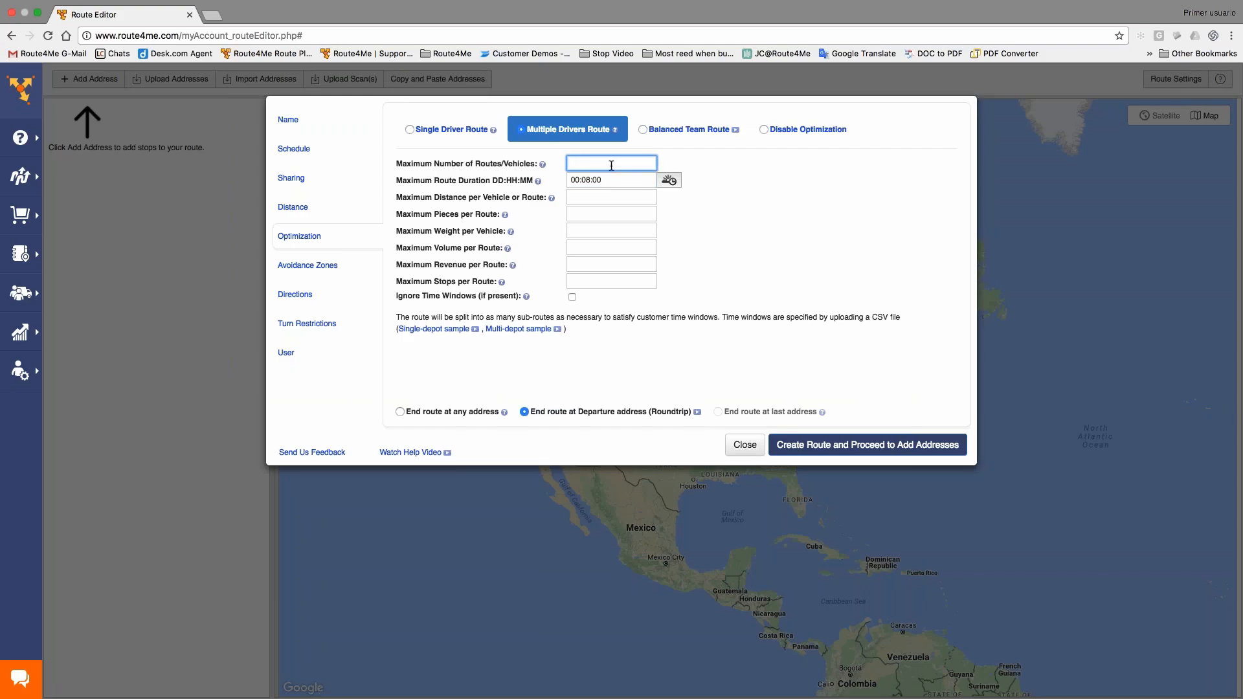
text(2)
Review the maximum route duration and the roundtrip option that ends the route at the departure address
click(609, 180)
double_click(609, 180)
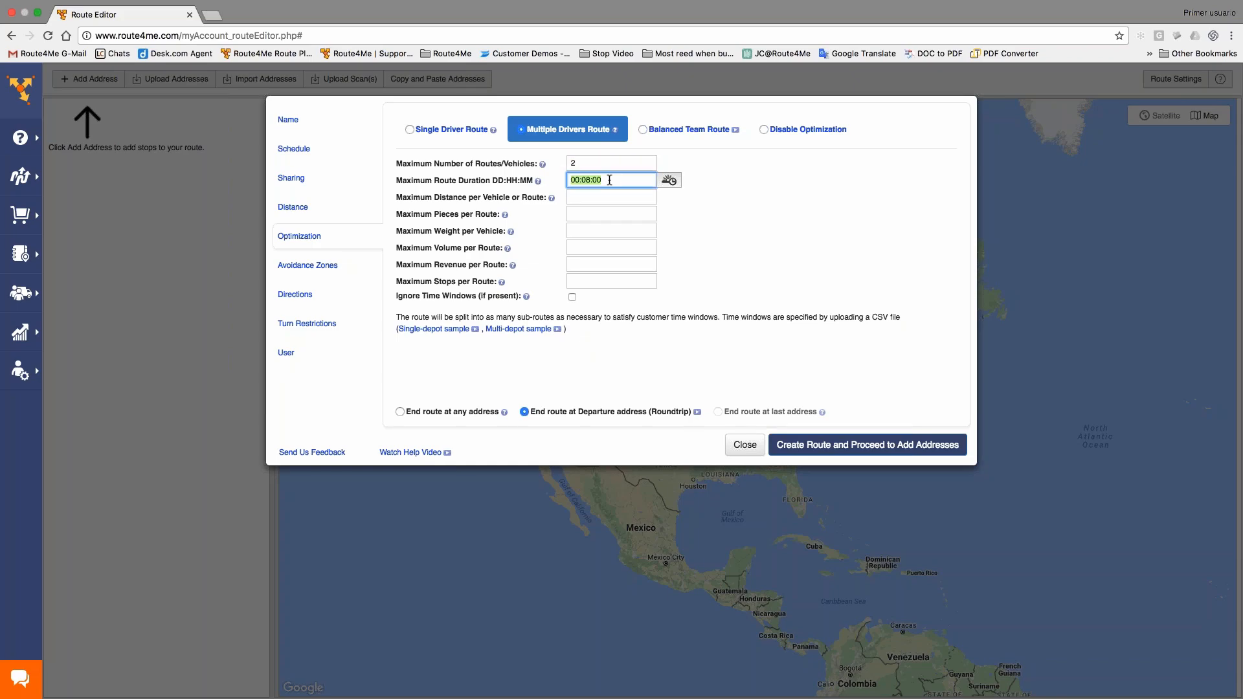
click(720, 275)
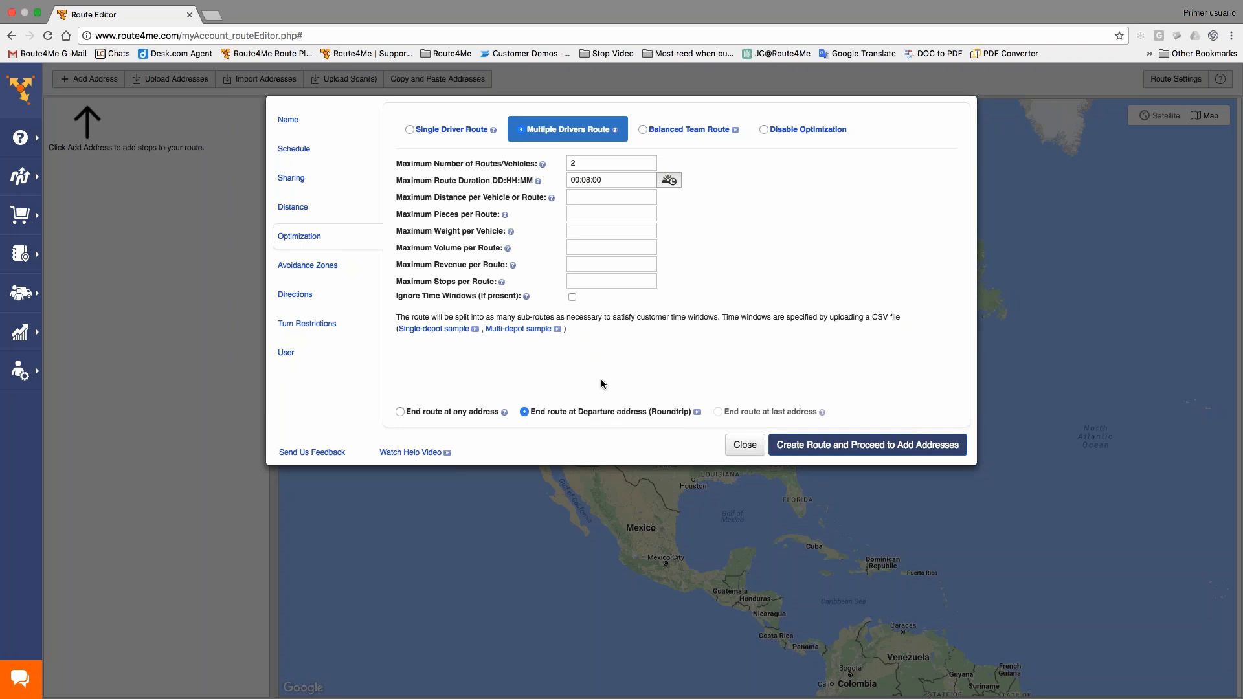
scroll(576, 421, up, 5)
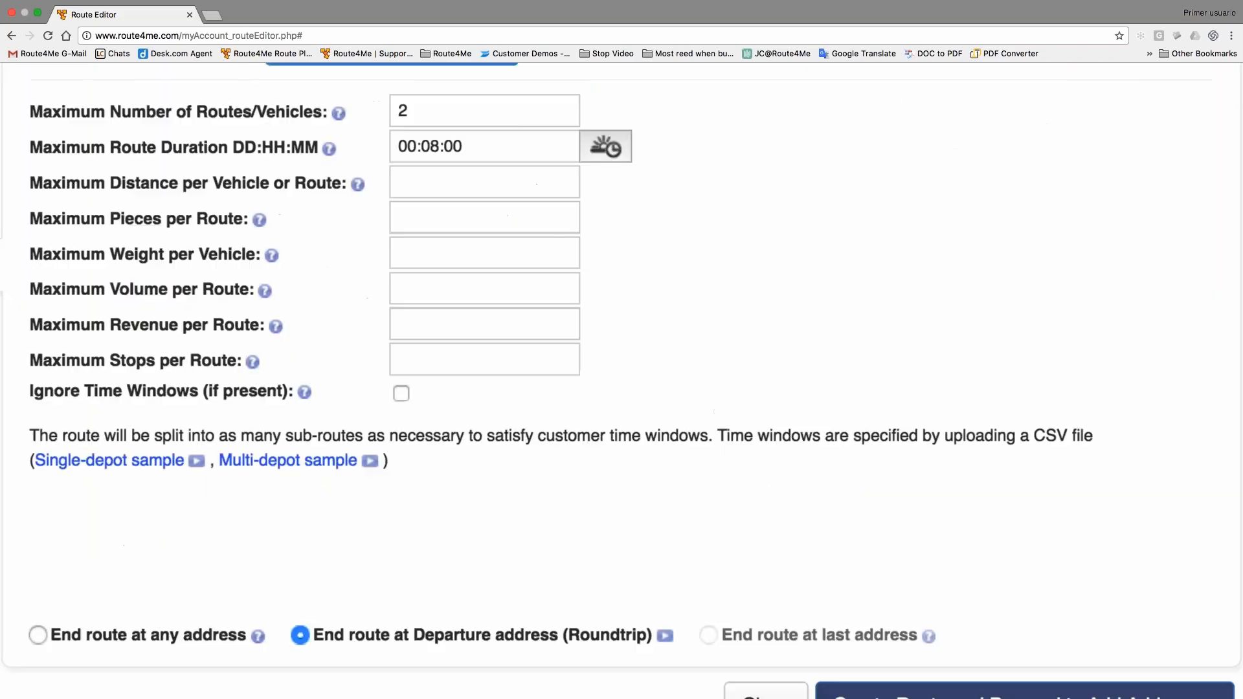
scroll(479, 526, down, 3)
drag(314, 486, 645, 491)
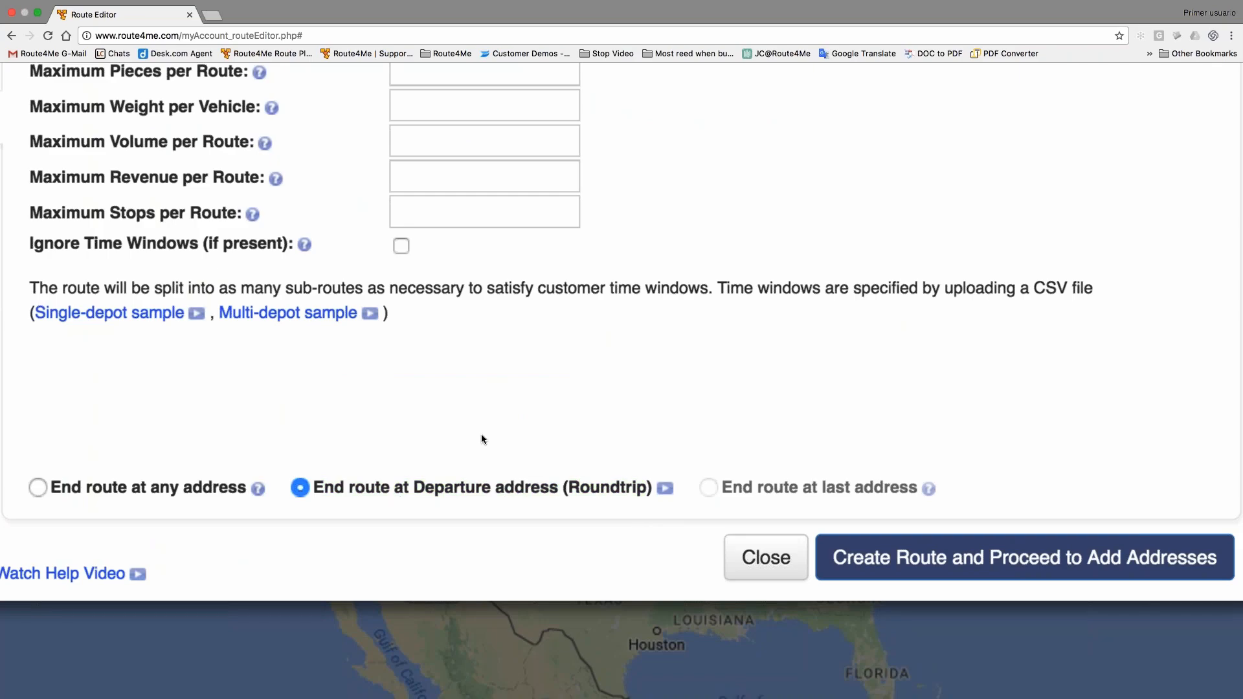
scroll(481, 434, down, 5)
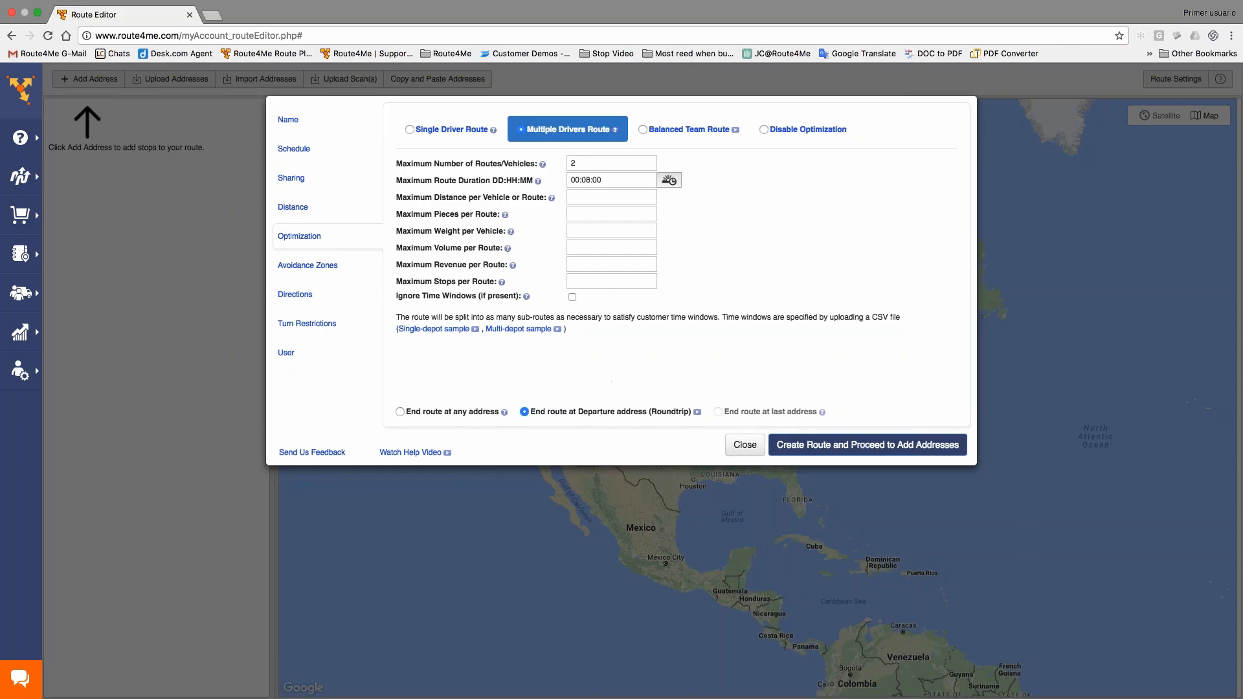
Check the route's directions settings and create the route to proceed to adding addresses
click(285, 294)
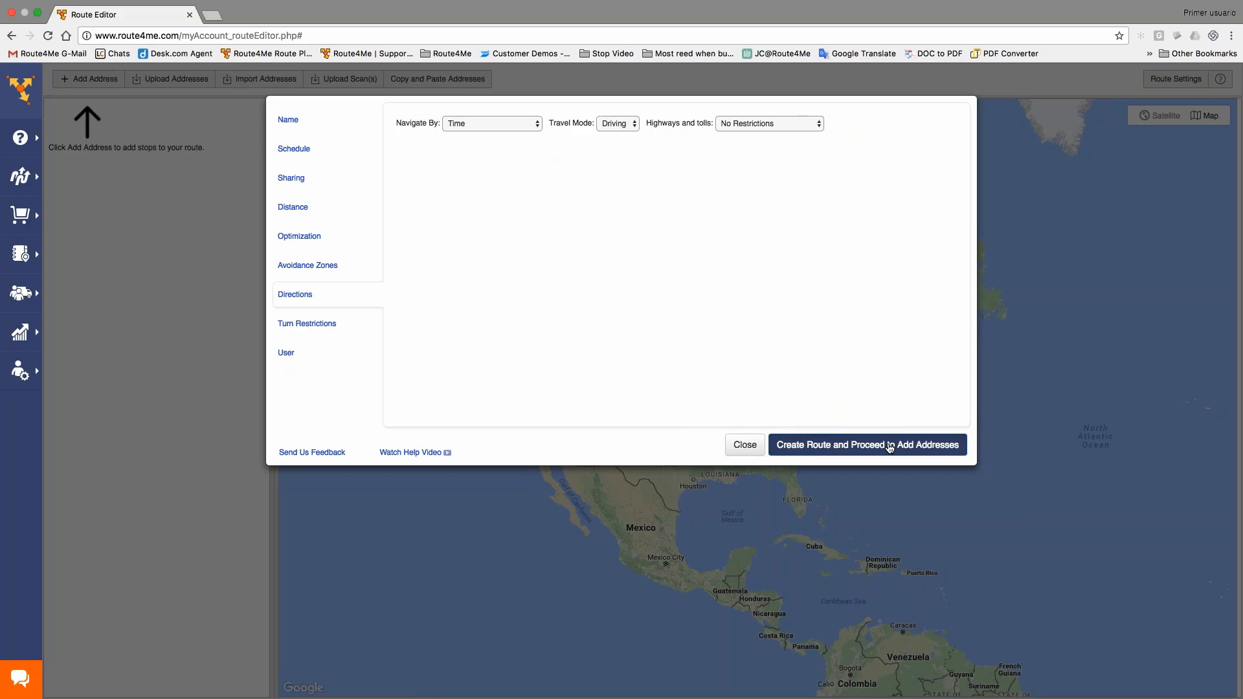
click(890, 446)
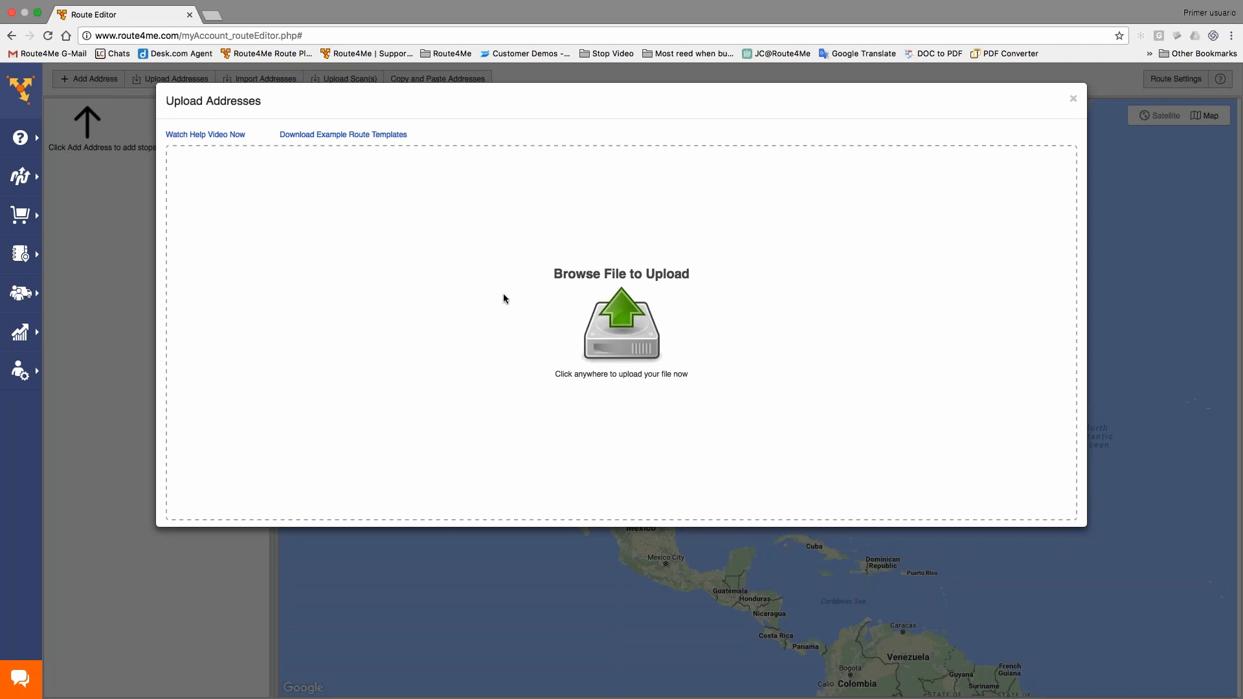
Upload task.csv from the Downloads folder, check the column mapping through Time Window End and continue to the address review
click(505, 299)
click(560, 48)
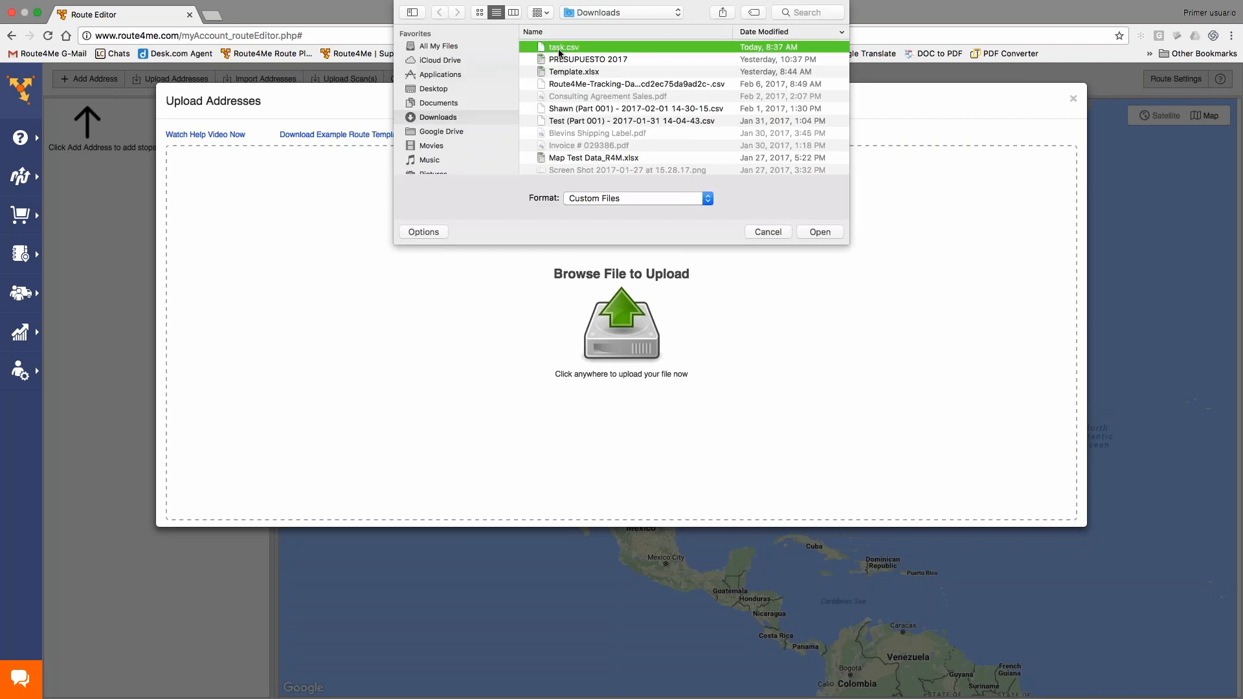
double_click(559, 49)
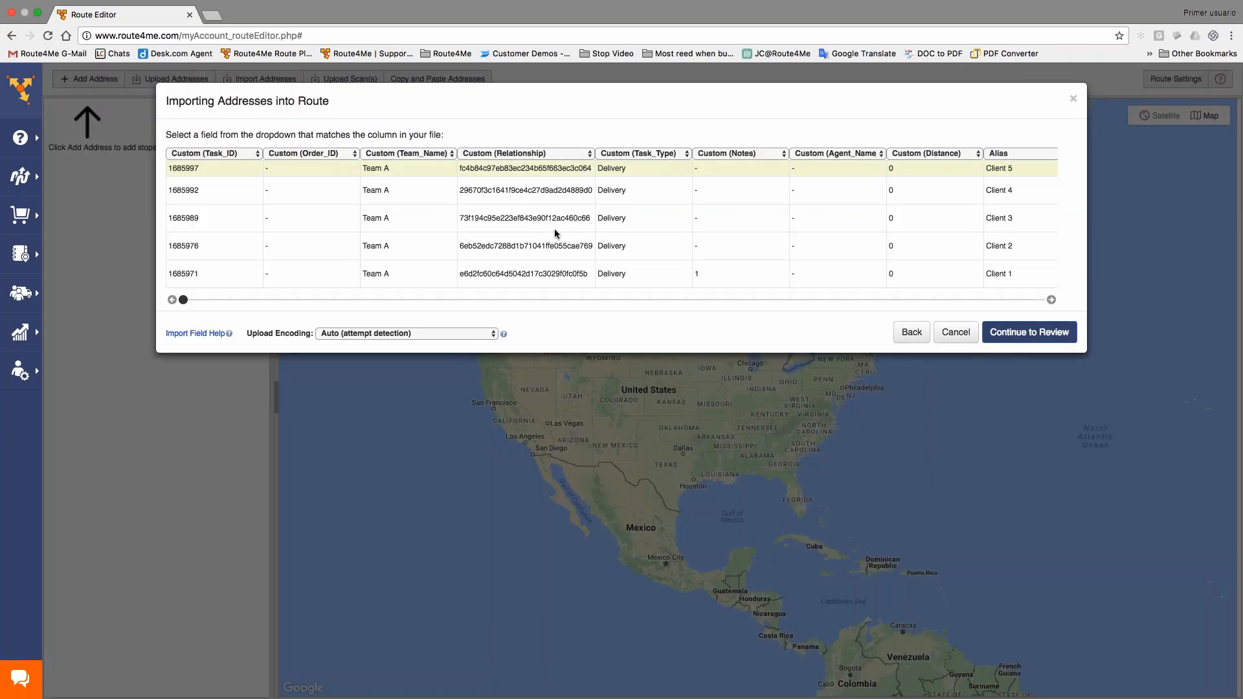
drag(184, 300, 1040, 302)
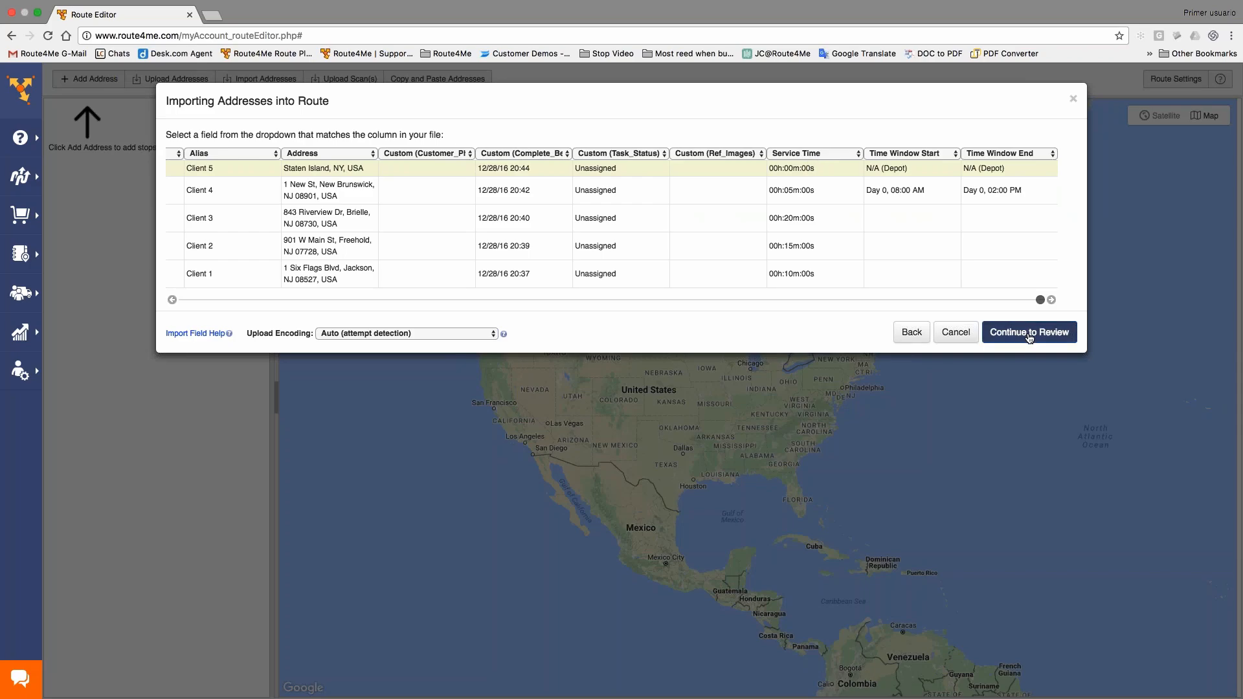
click(1029, 334)
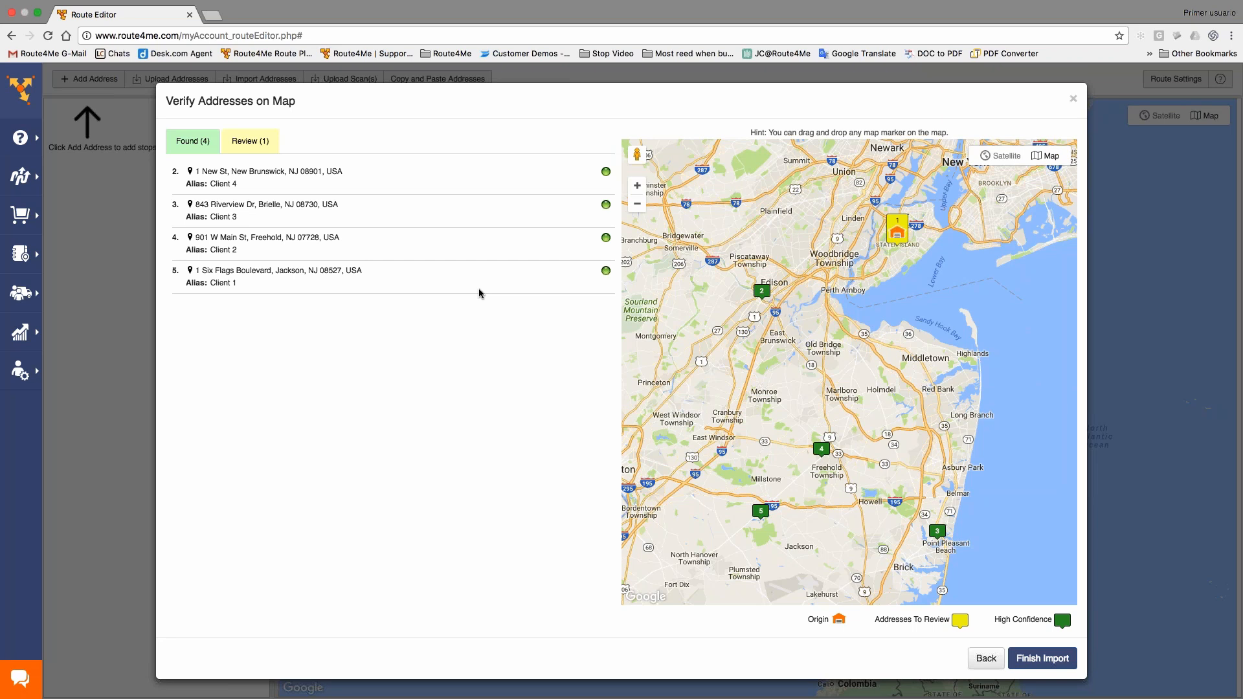
Review the flagged Staten Island, NY, USA address, then finish the import without applying the weather slowdowns
mouse_move(478, 289)
click(249, 148)
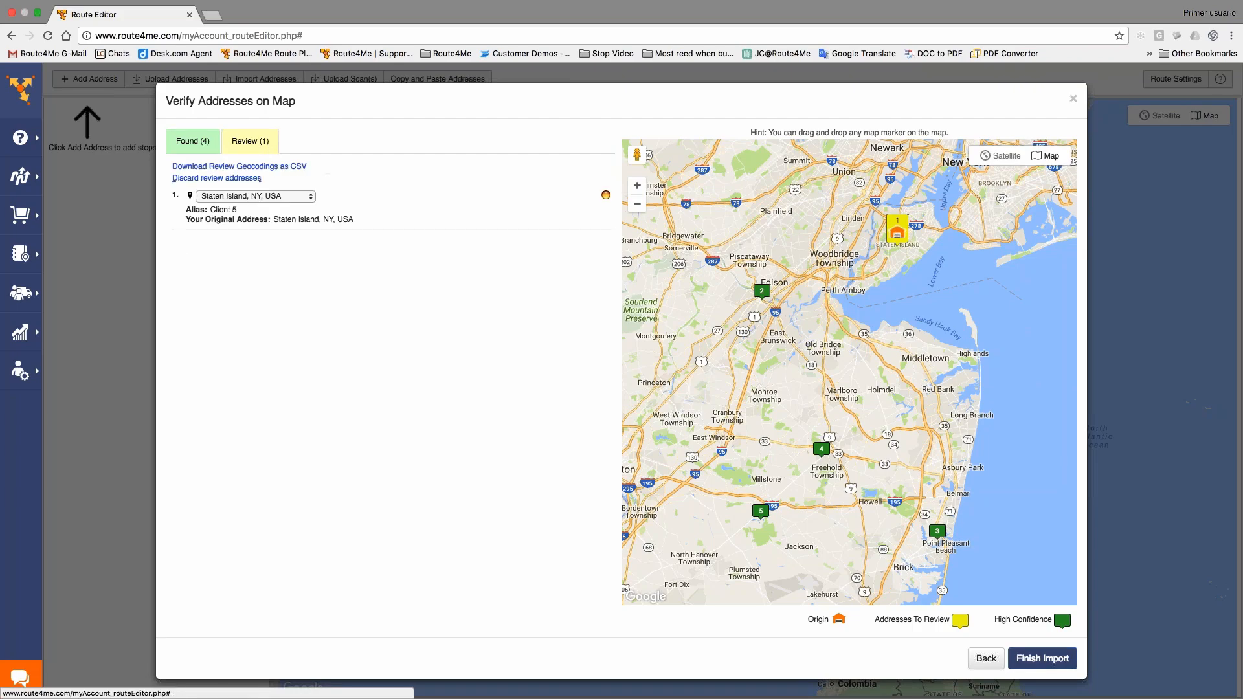
mouse_move(340, 201)
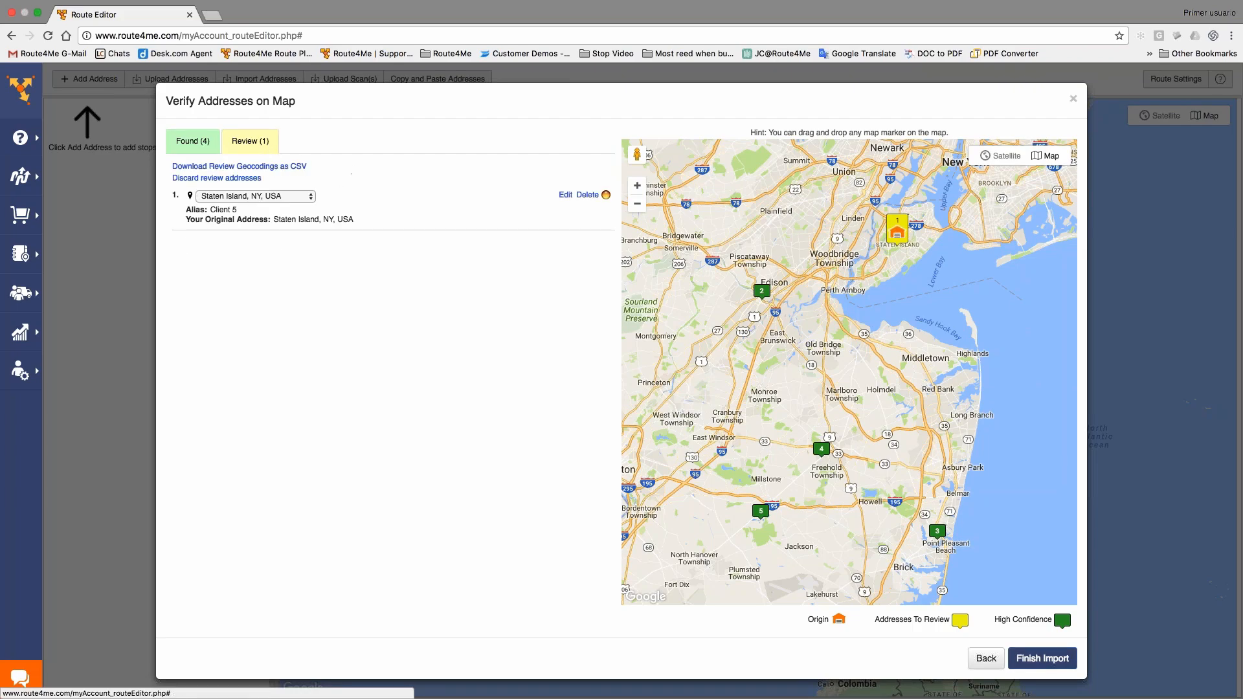
click(566, 196)
click(310, 197)
click(1039, 658)
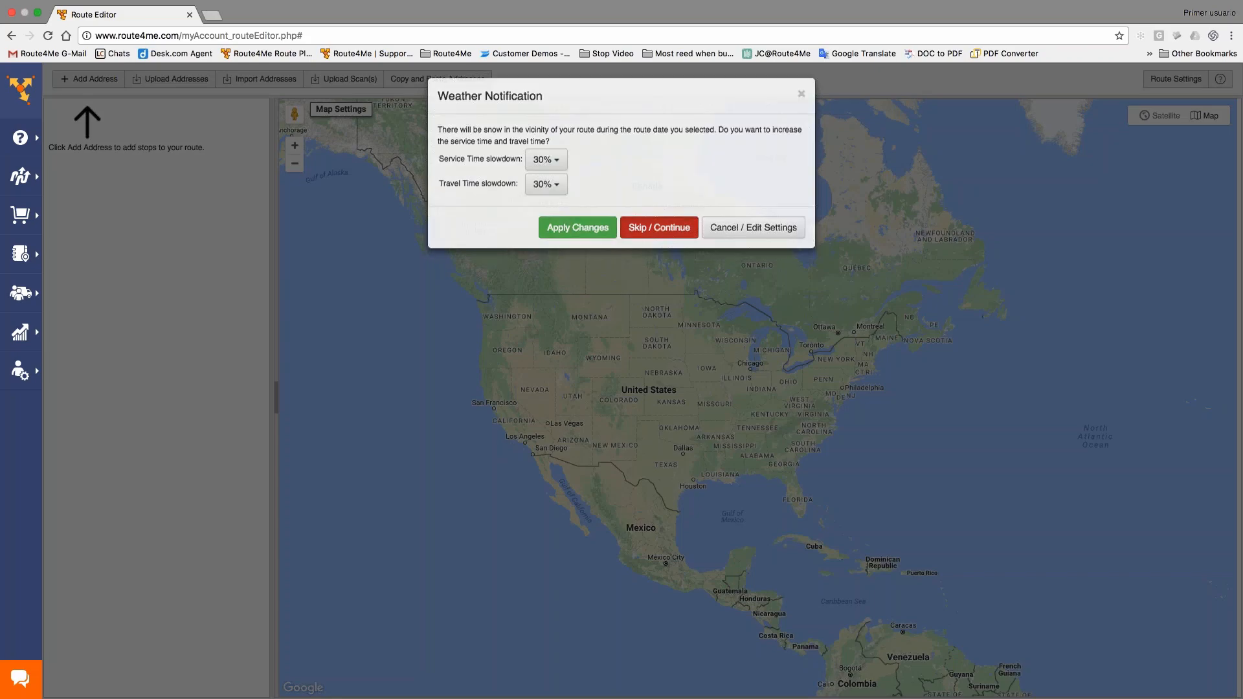
click(658, 235)
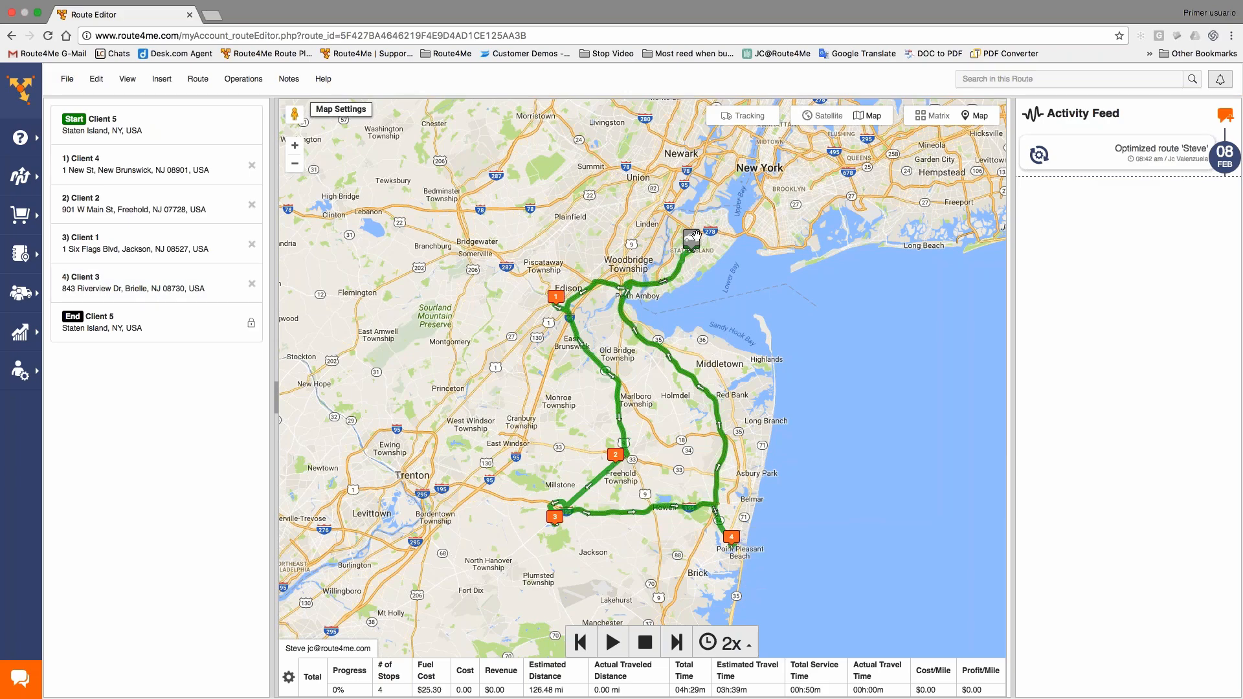
Examine the Client 4 stop's time window, service time and projected arrival time in its details, then collapse them
click(744, 116)
click(168, 172)
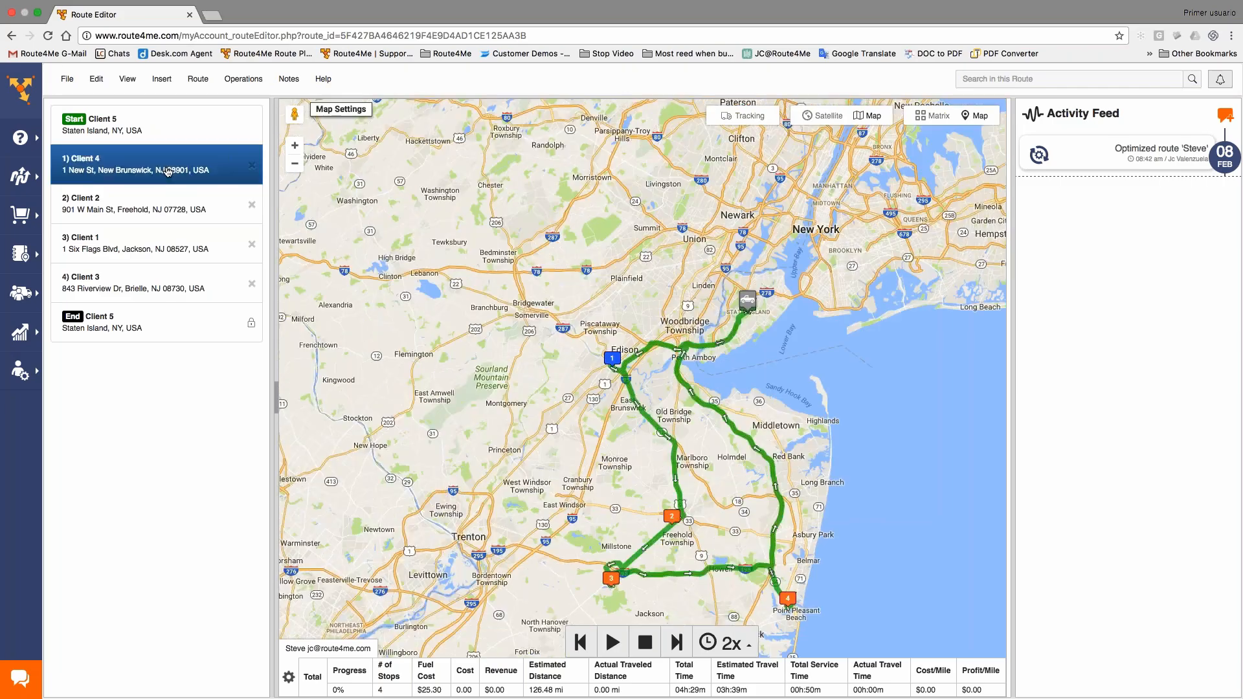
scroll(461, 422, down, 5)
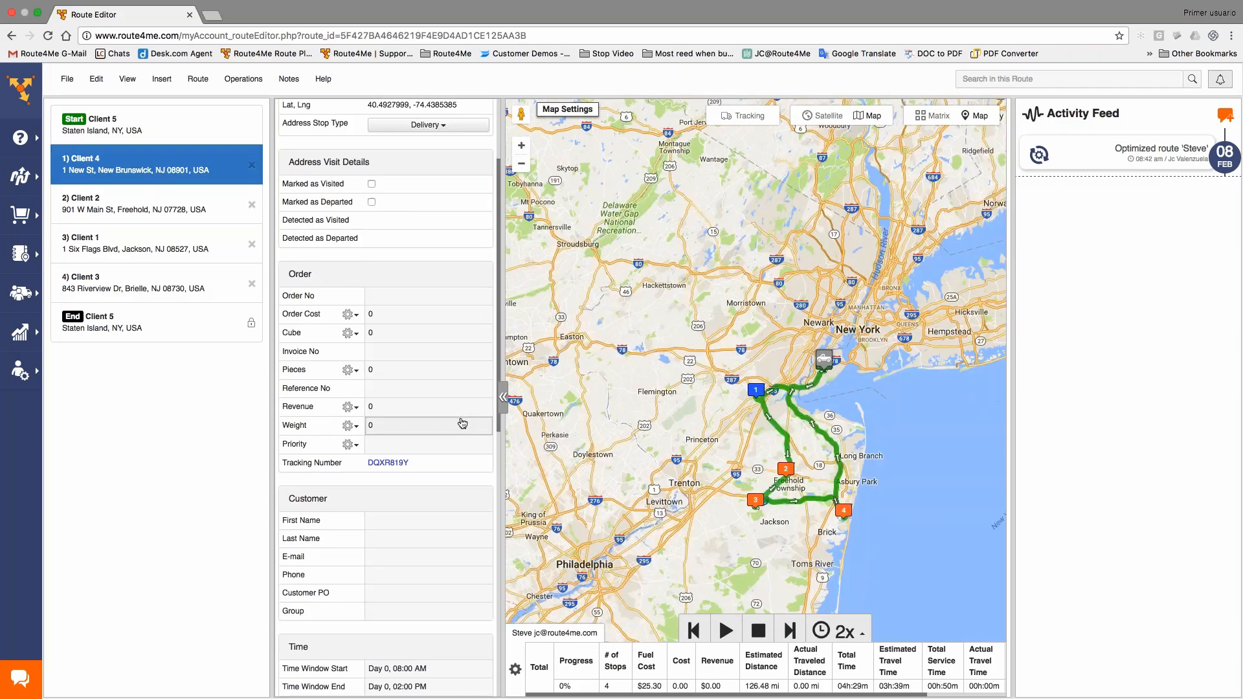
scroll(460, 422, down, 5)
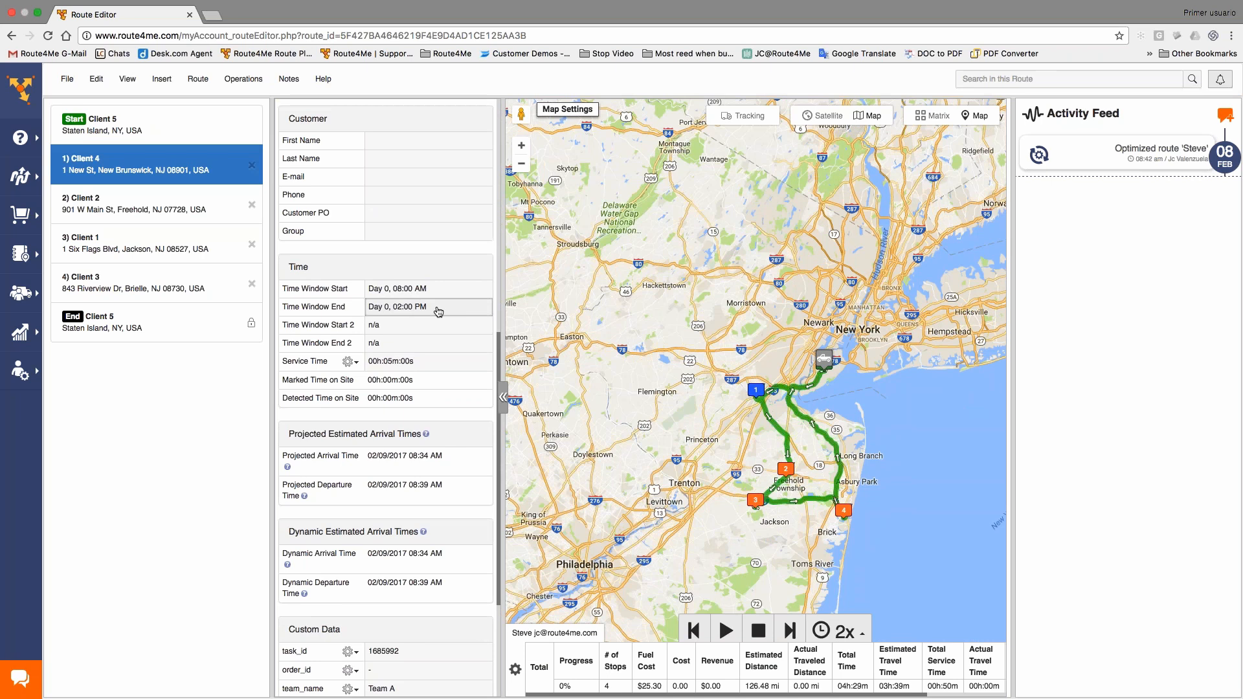
scroll(425, 368, down, 1)
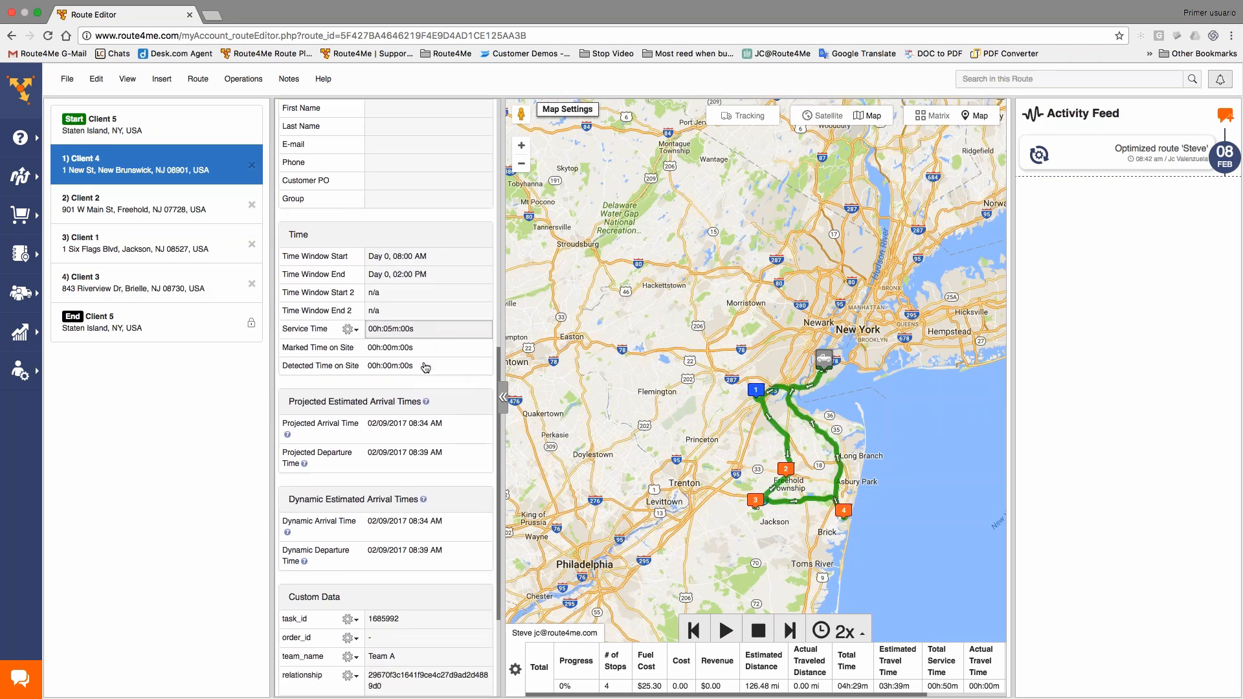
scroll(425, 367, down, 2)
drag(407, 377, 447, 376)
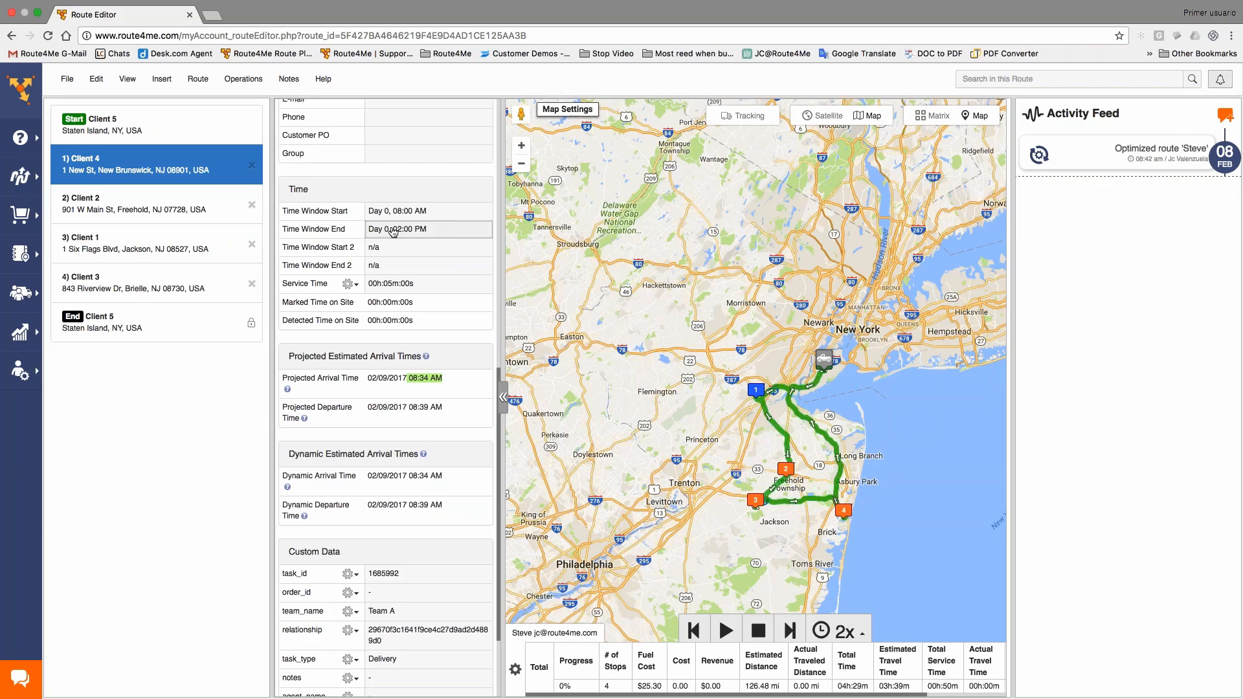
click(505, 401)
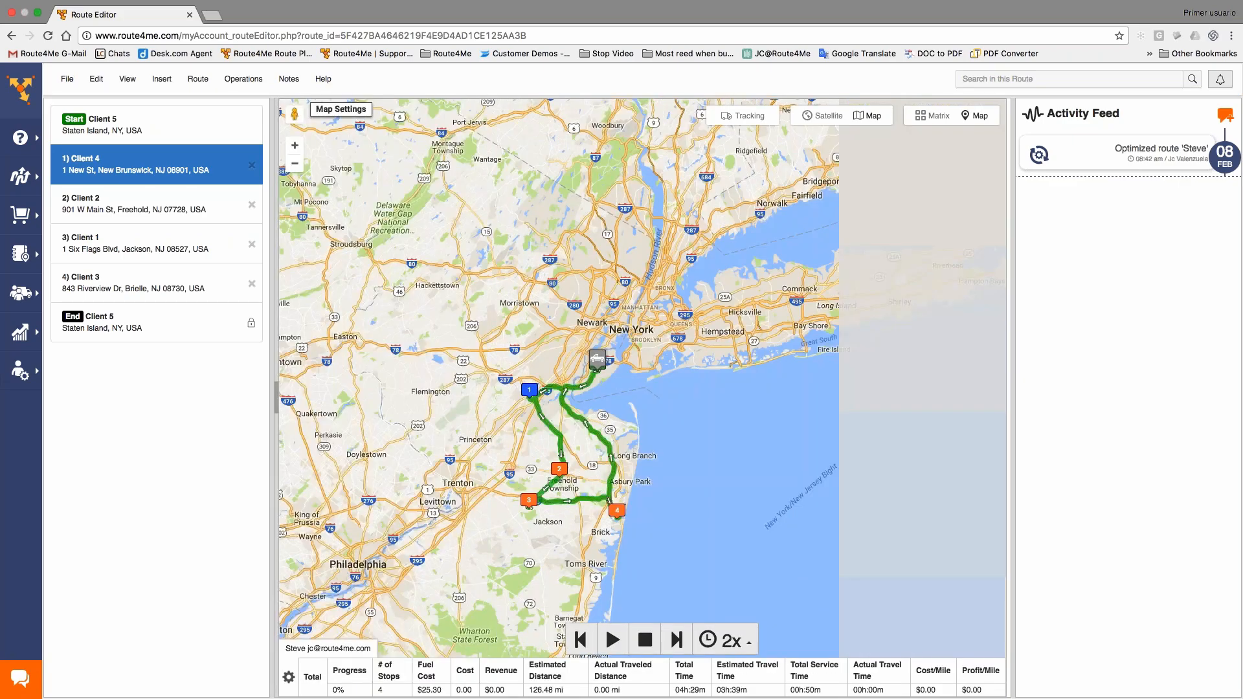